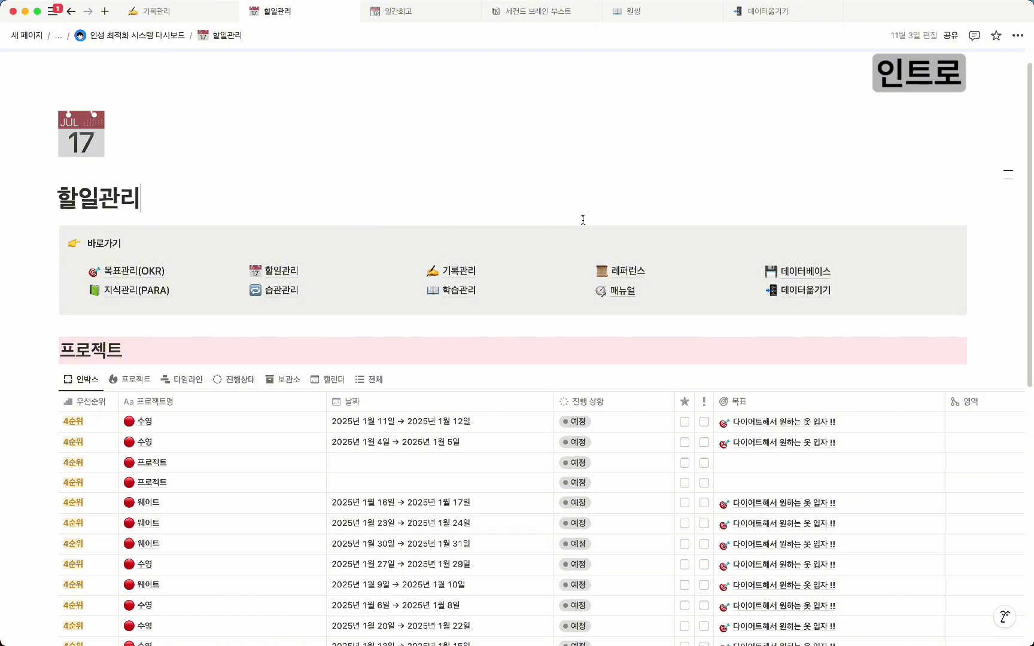
# - Delete the two undated 프로젝트 rows located between the 수영 and 웨이트 entries in the 프로젝트 inbox table
pyautogui.scroll(-10, 583, 220)
pyautogui.moveTo(45, 323)
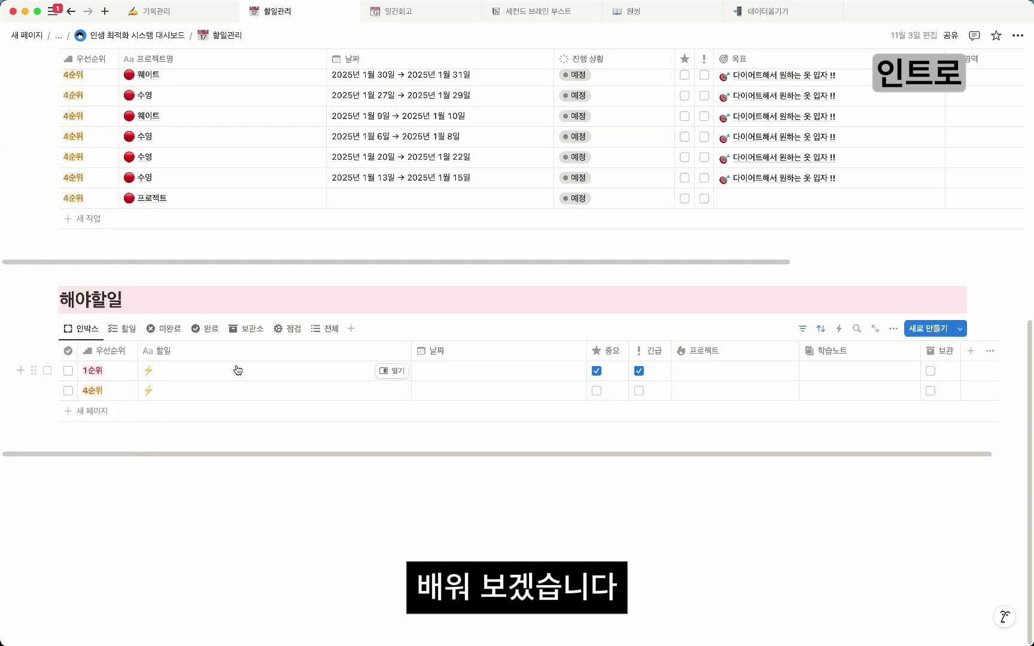
pyautogui.scroll(7, 537, 274)
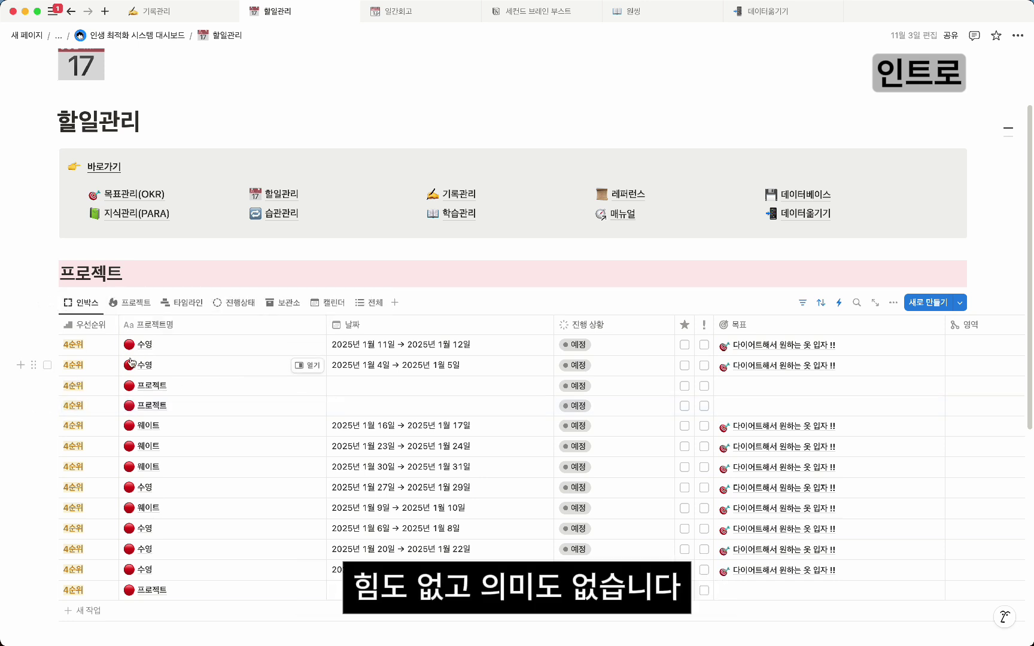
pyautogui.click(48, 385)
pyautogui.click(47, 406)
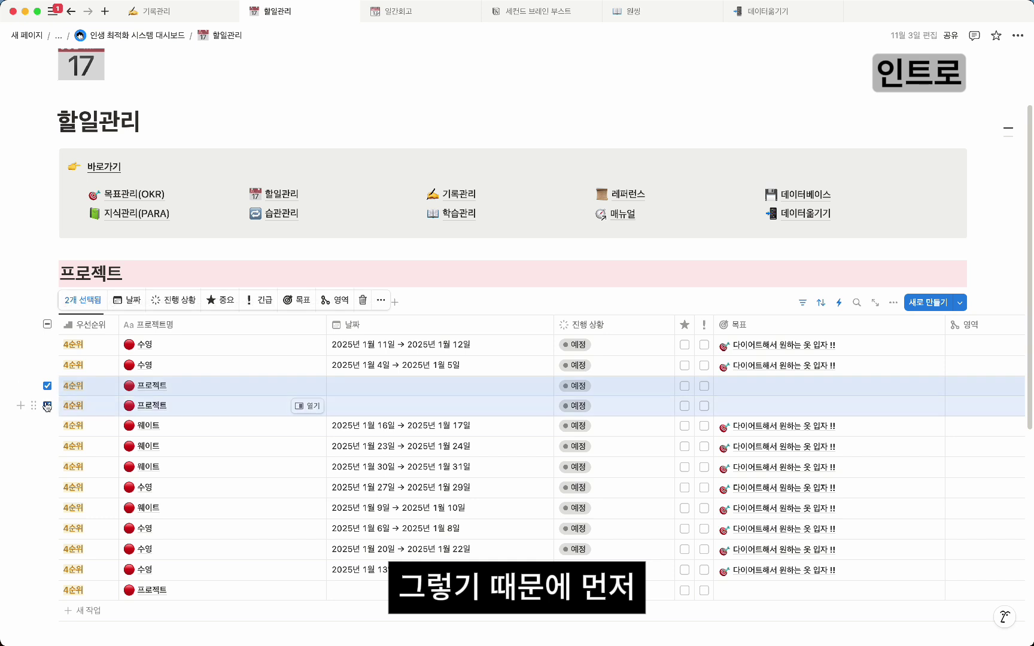
pyautogui.press('BackSpace')
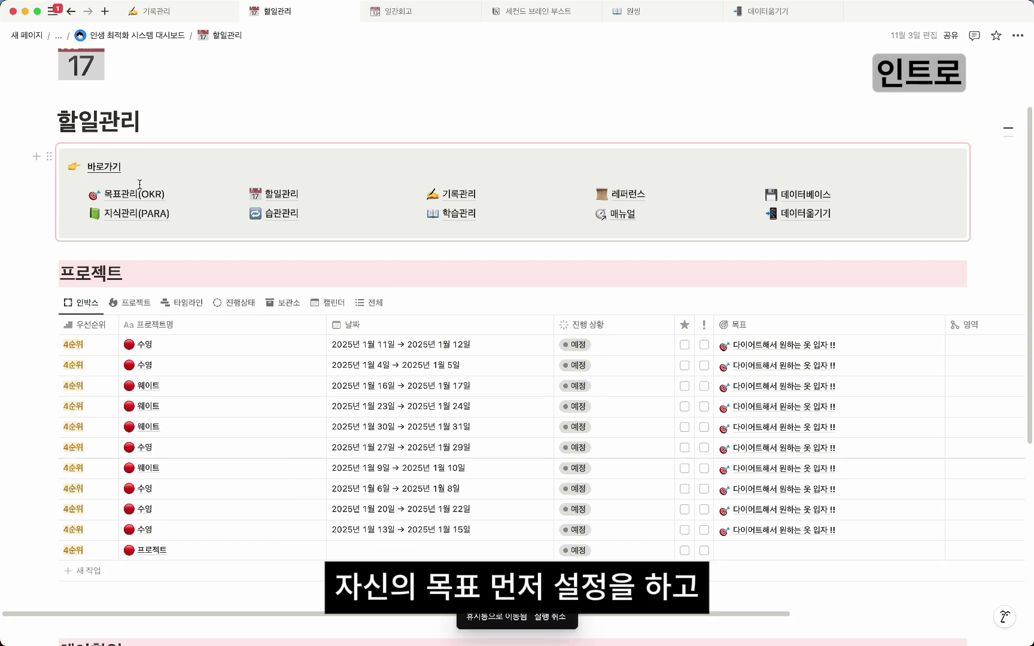
# - Add two new project entries at the end of the 프로젝트 inbox table
pyautogui.moveTo(143, 198)
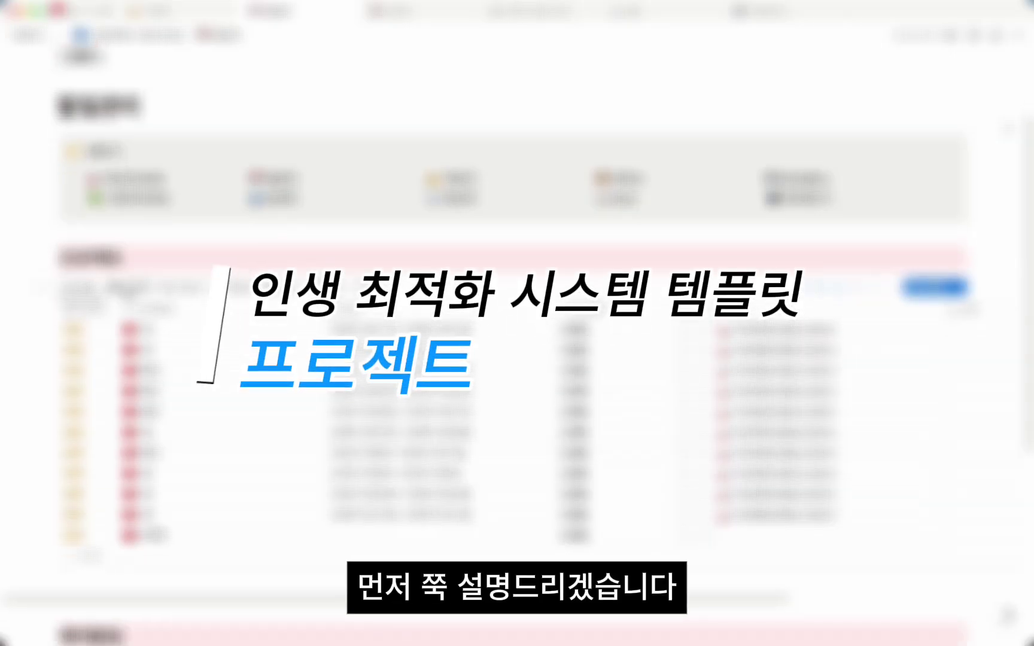
pyautogui.scroll(-1, 75, 302)
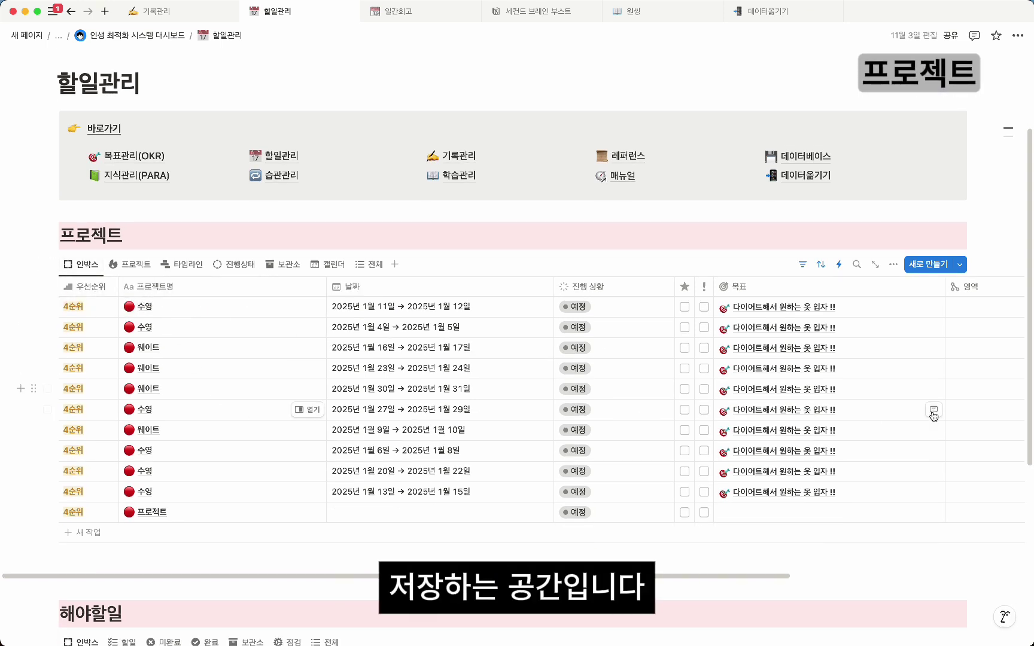
pyautogui.click(84, 532)
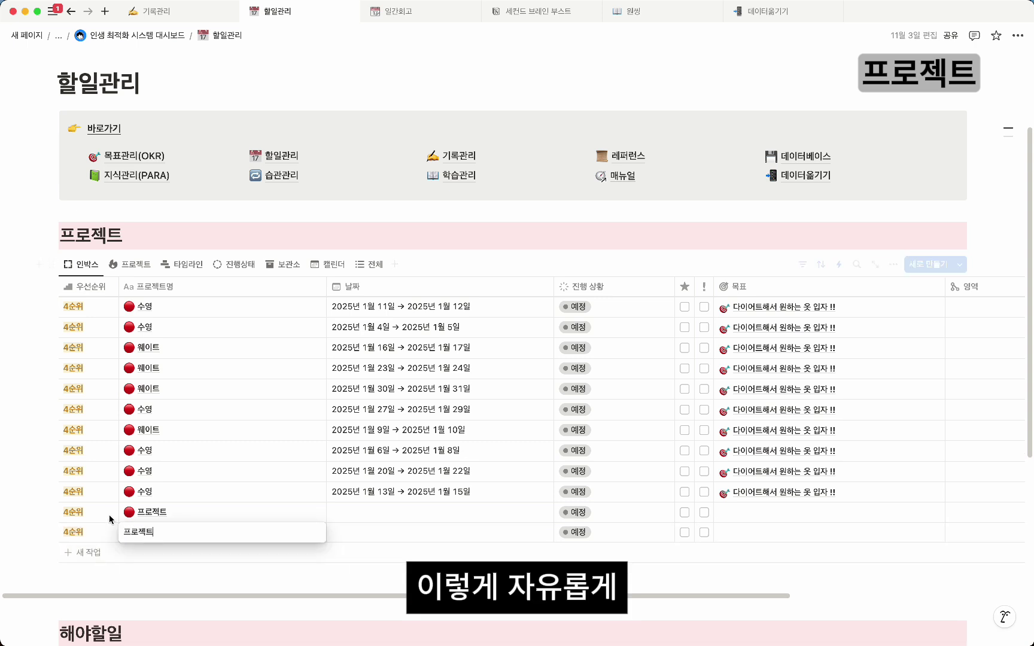
pyautogui.click(84, 552)
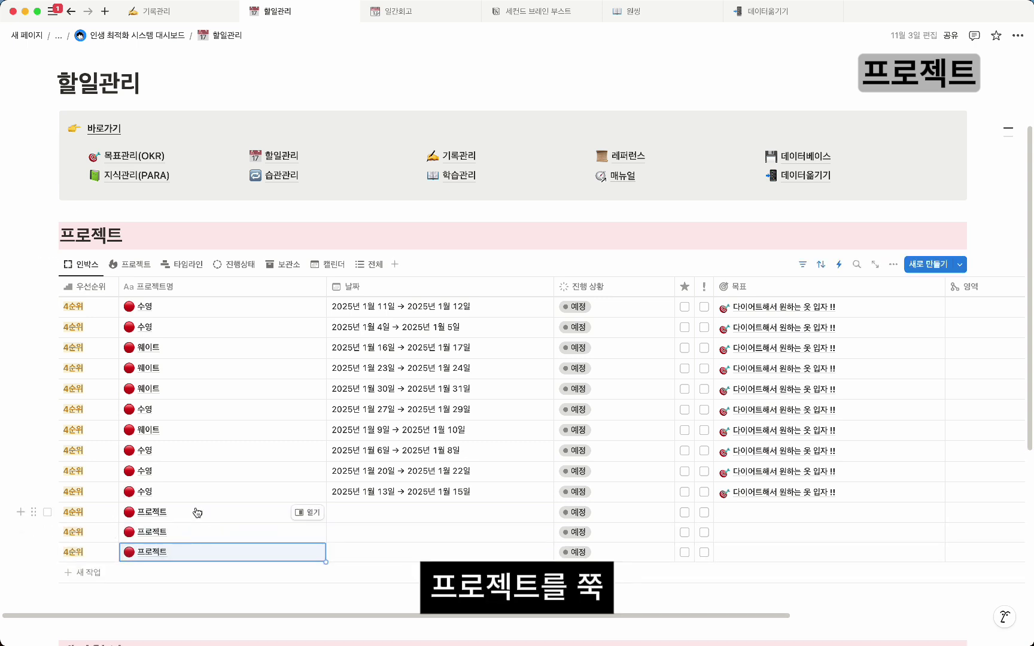
# - Examine the goal and date pickers of the first undated 프로젝트 entry and the table's 영역 and 자원 columns, leaving them empty
pyautogui.scroll(-1, 193, 513)
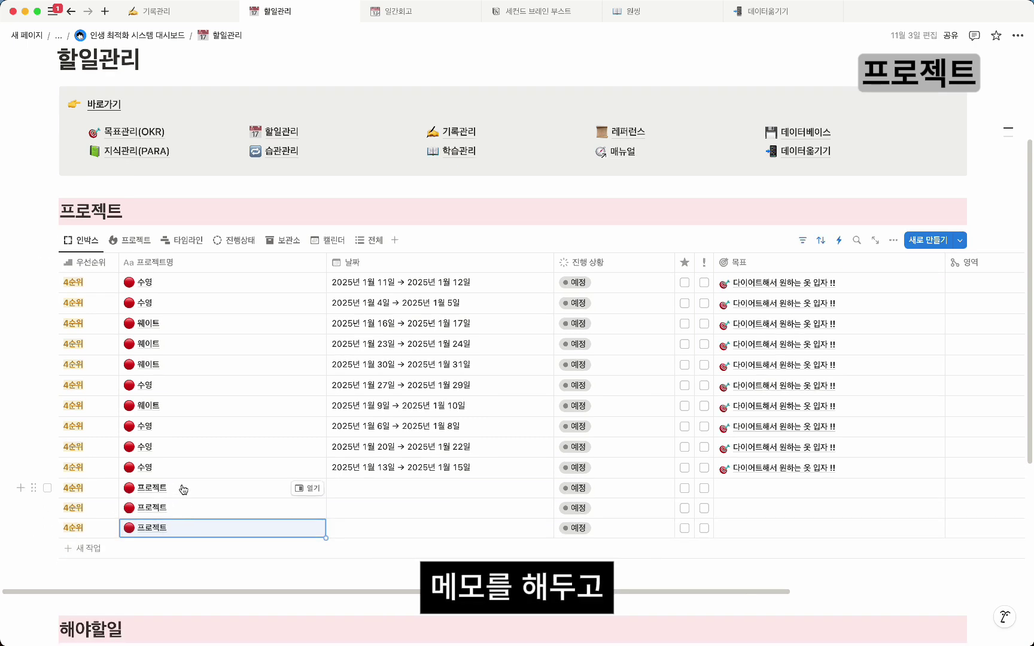
pyautogui.click(760, 490)
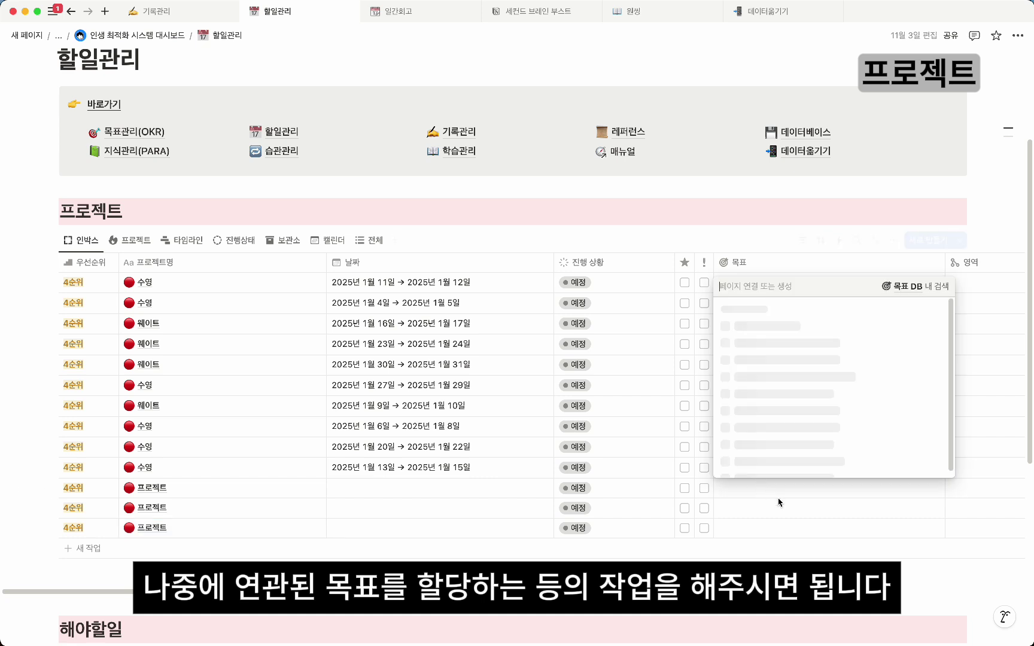
pyautogui.press('Escape')
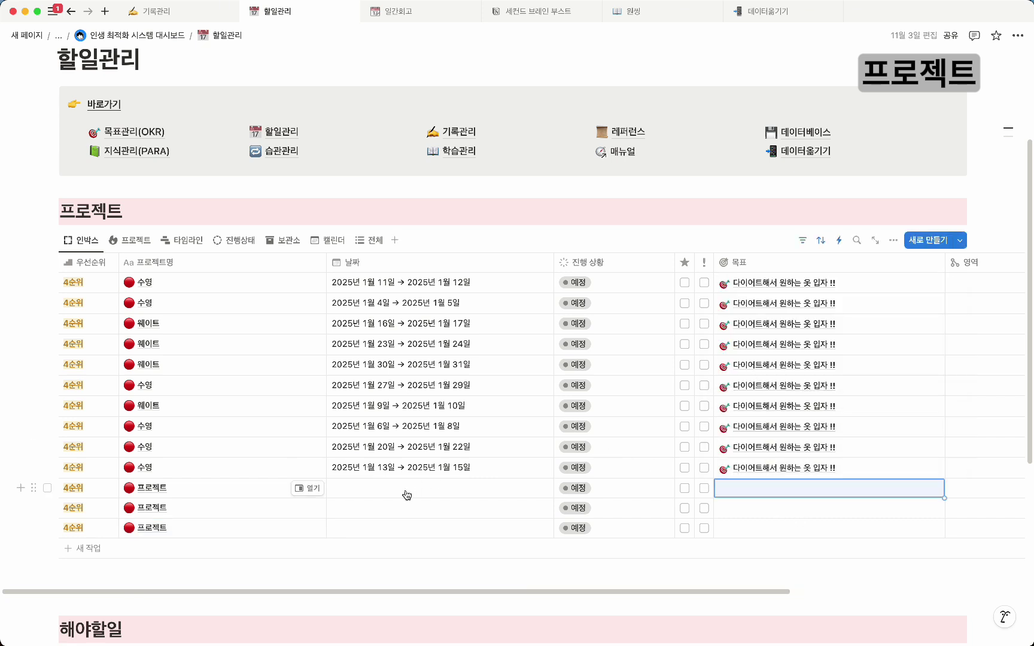
pyautogui.click(439, 494)
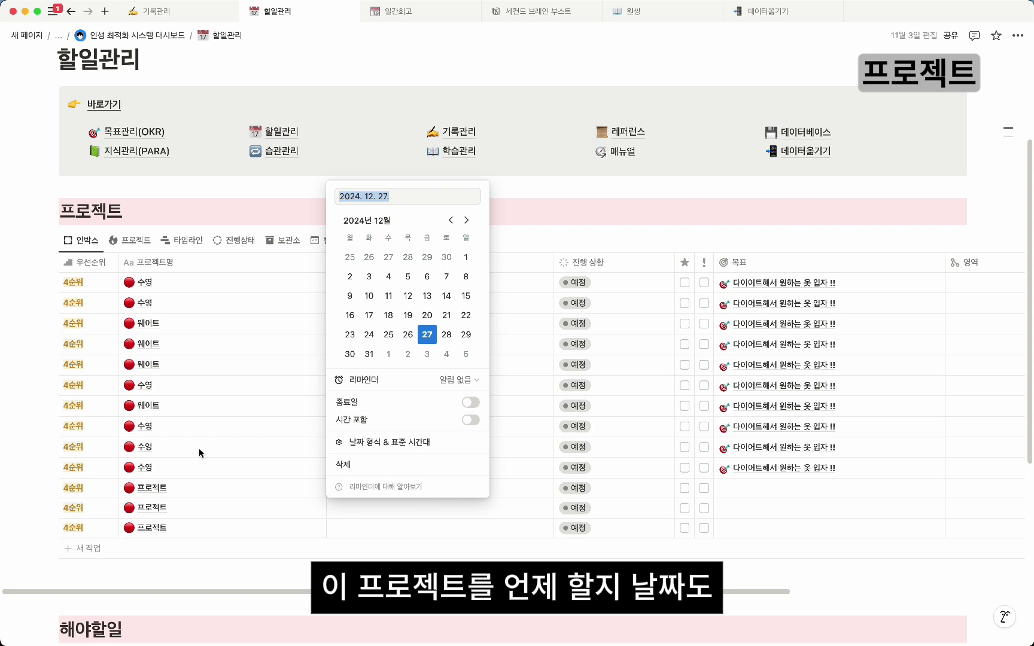
pyautogui.press('Escape')
pyautogui.hscroll(5, 489, 503)
pyautogui.hscroll(-5, 490, 505)
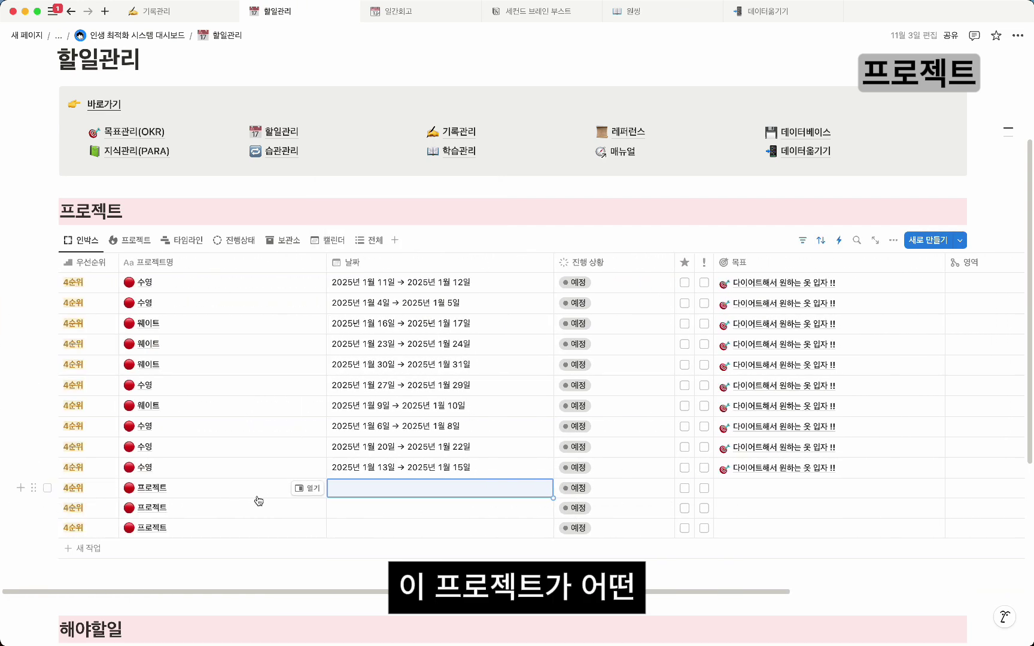
pyautogui.hscroll(5, 258, 501)
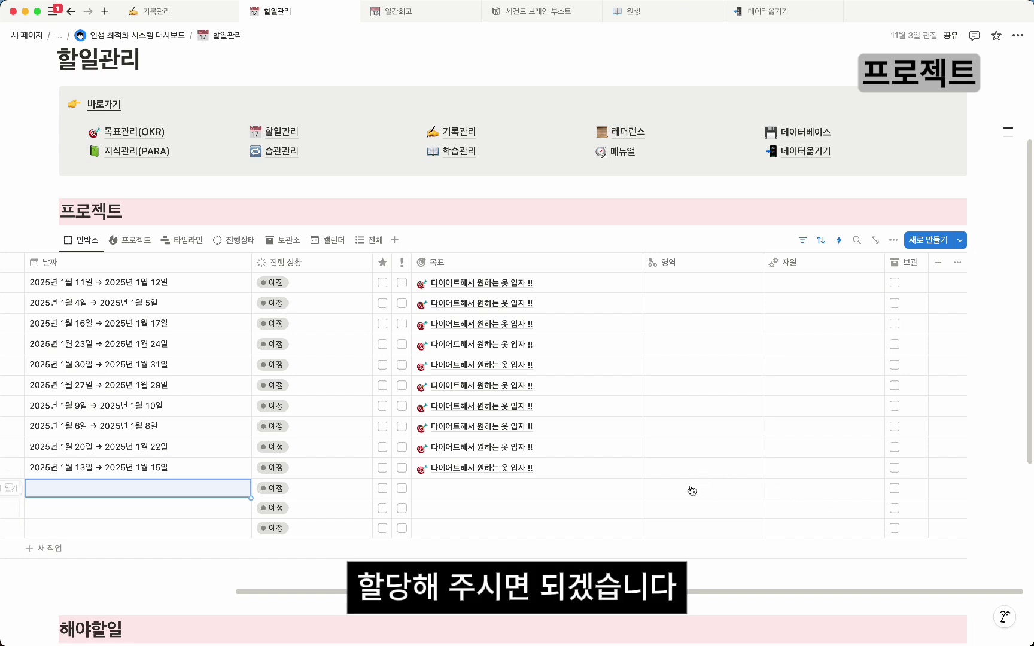
pyautogui.hscroll(-5, 691, 491)
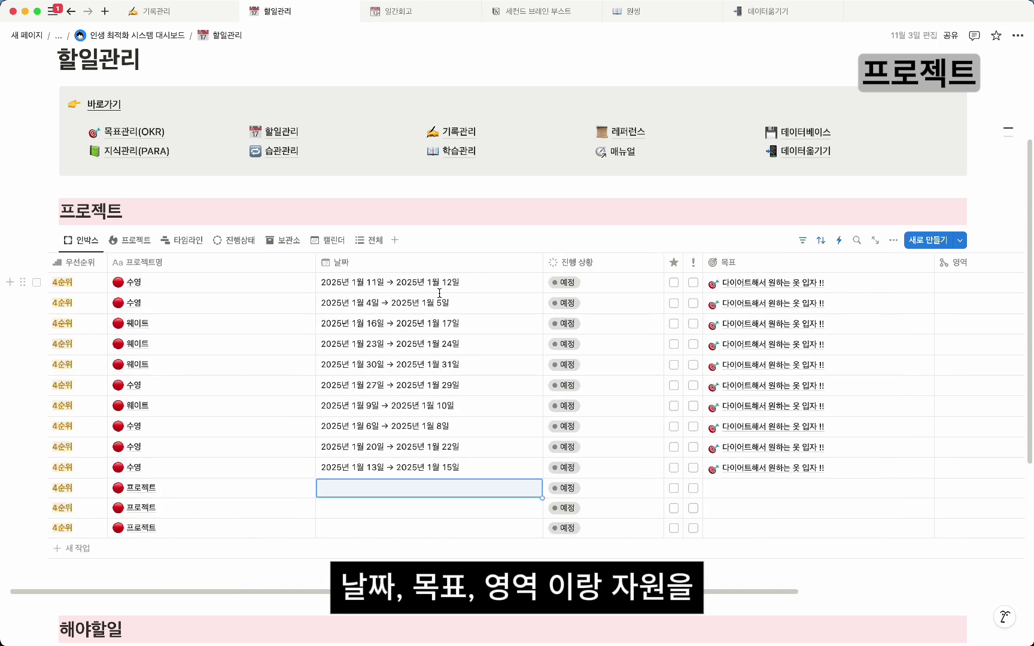
pyautogui.hscroll(5, 670, 419)
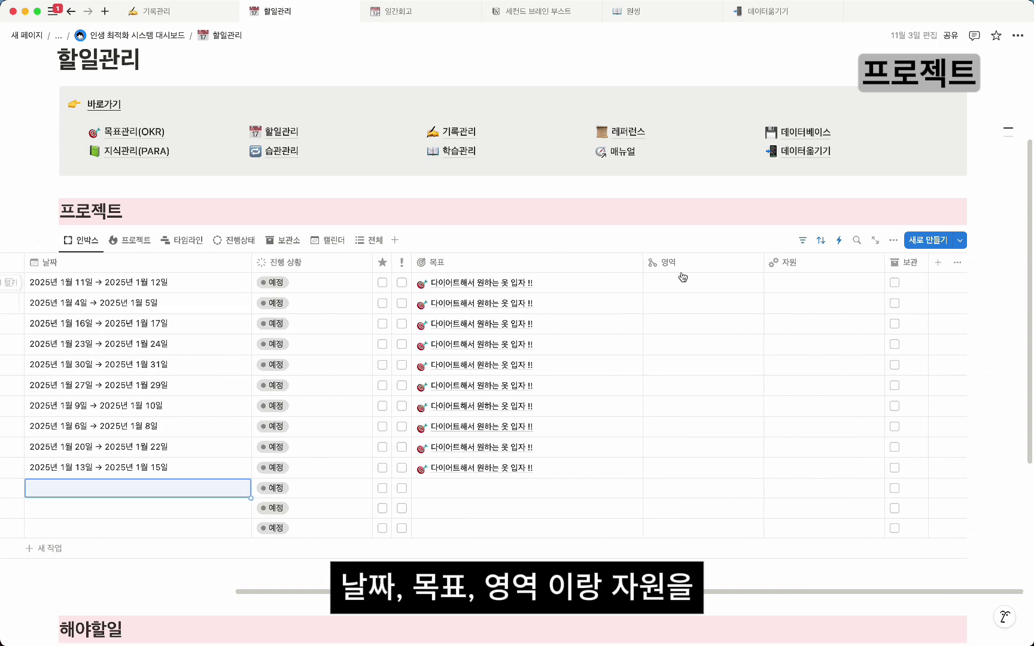
pyautogui.hscroll(-10, 622, 309)
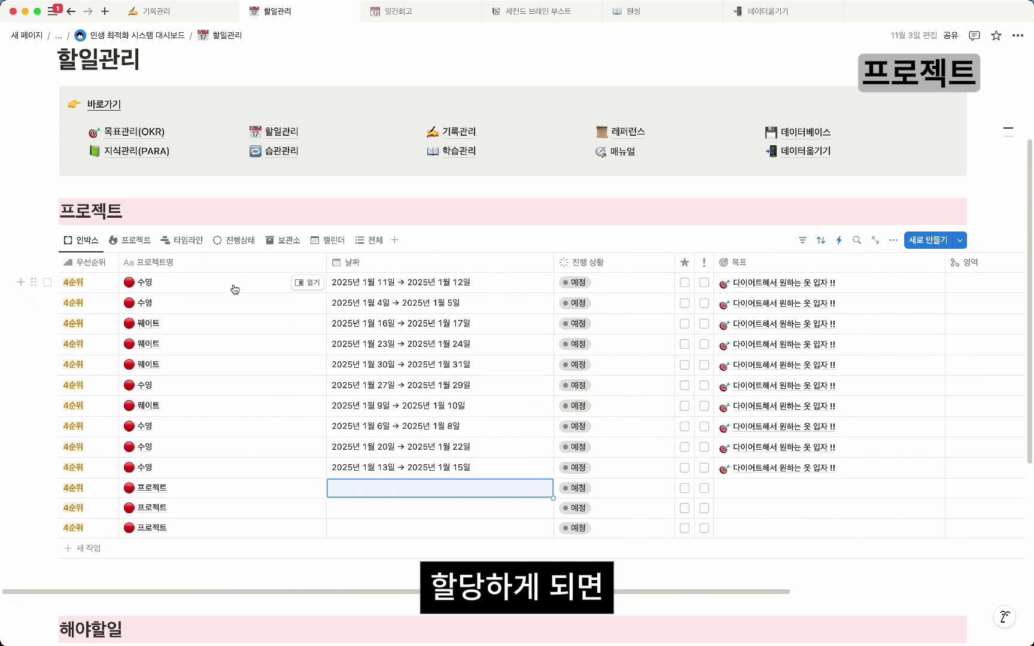
# - Show the 프로젝트 view grouped by goal, and collapse and re-expand the "다이어트해서 원하는 옷 입자 !!" group
pyautogui.click(131, 240)
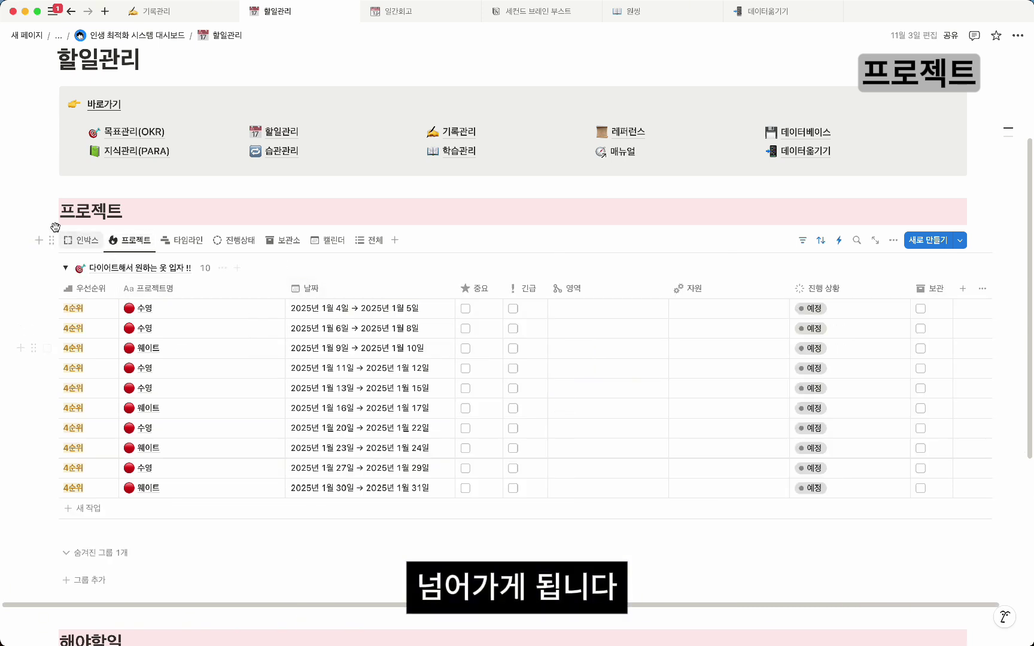
pyautogui.scroll(-1, 68, 239)
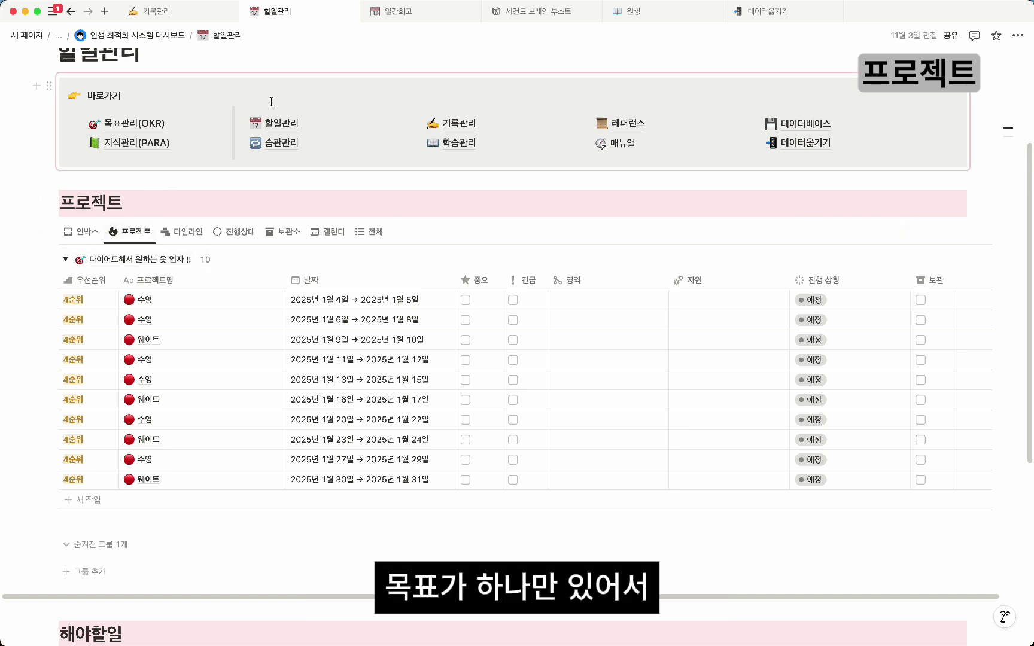
pyautogui.click(64, 261)
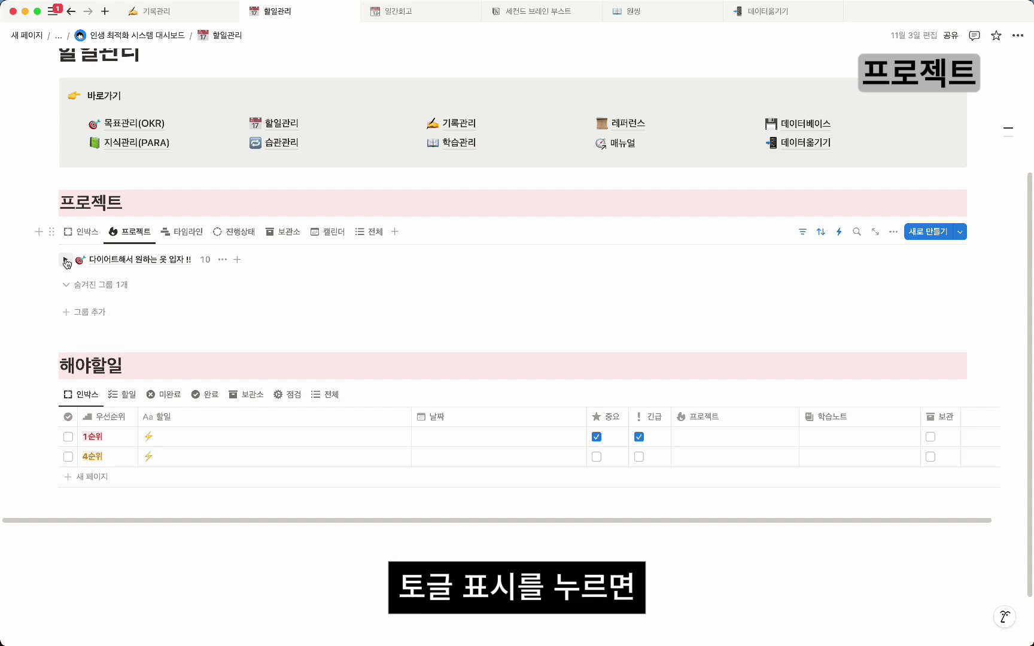
pyautogui.click(66, 264)
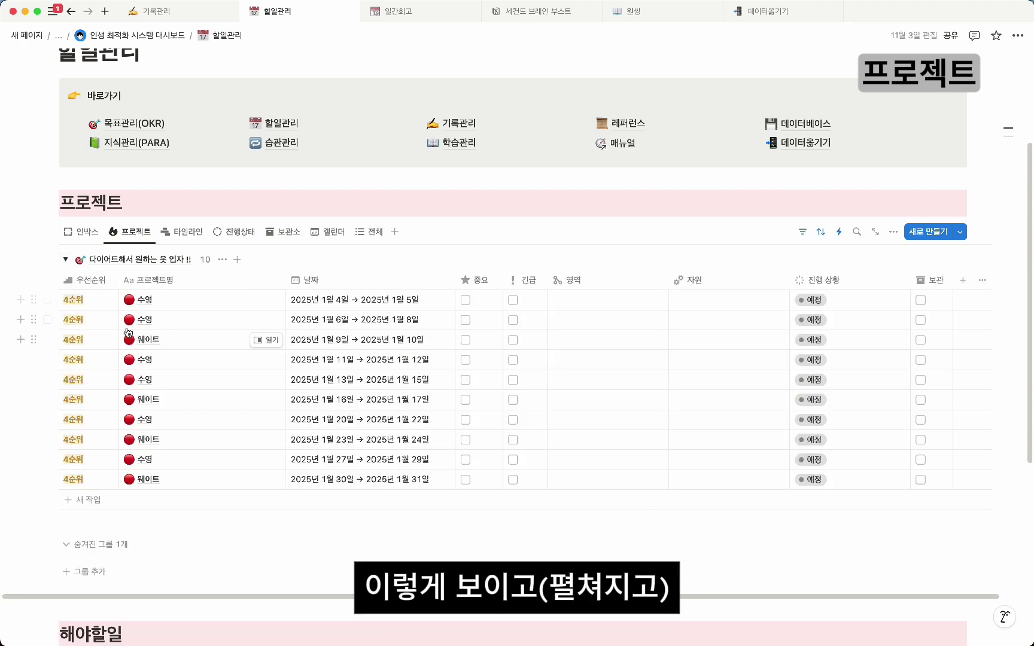
pyautogui.click(65, 264)
pyautogui.click(66, 261)
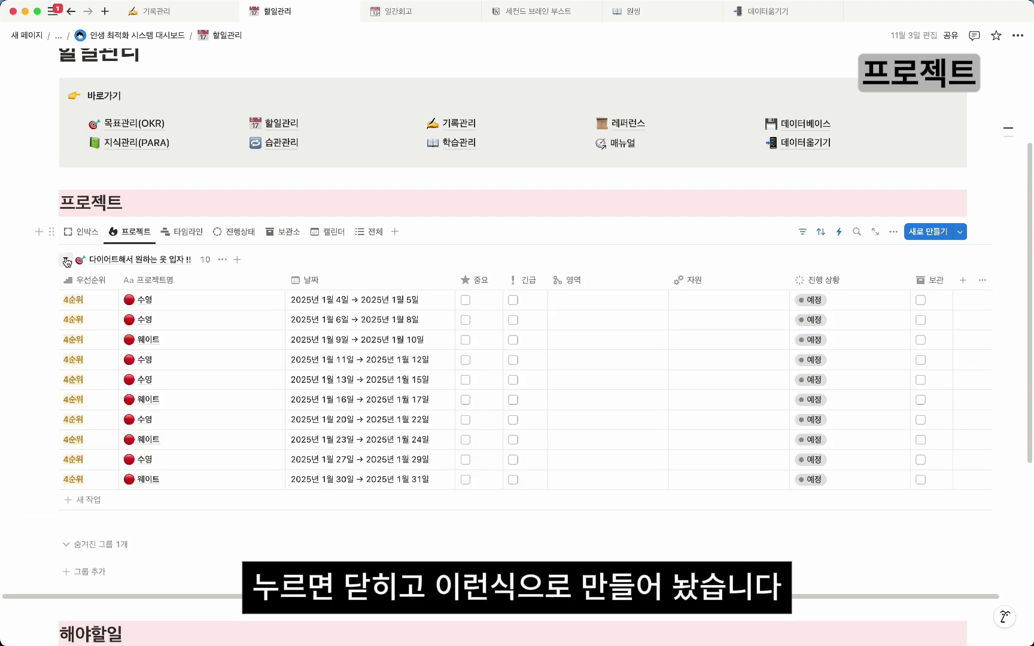
# - Try the 중요 and 긴급 flags on the 수영 project starting 2025년 1월 4일, clearing both again
pyautogui.scroll(-1, 291, 240)
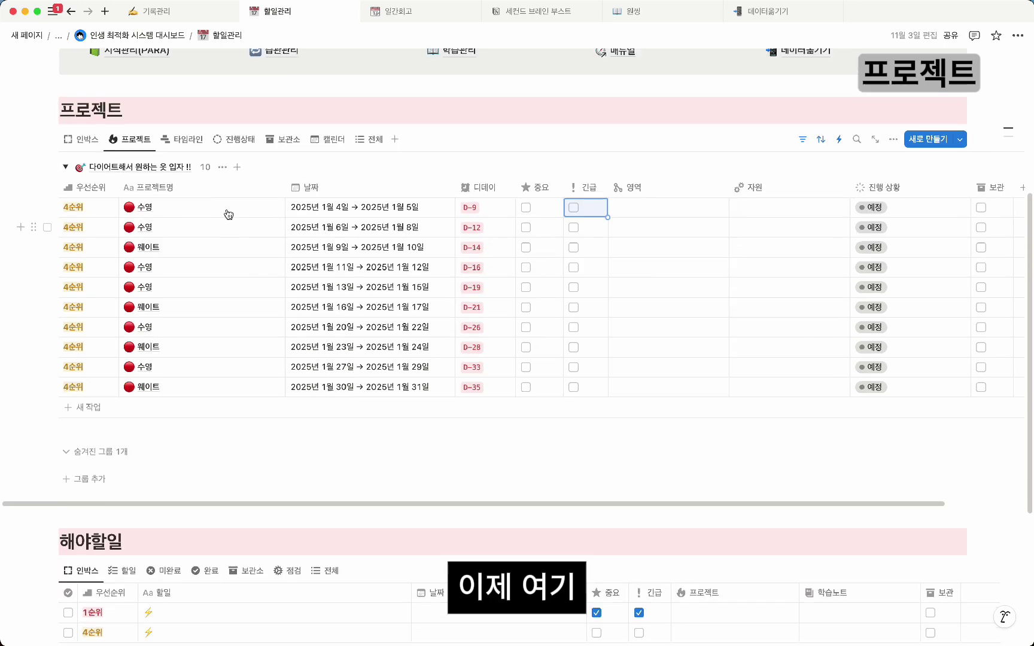
pyautogui.scroll(4, 226, 213)
pyautogui.scroll(-1, 215, 258)
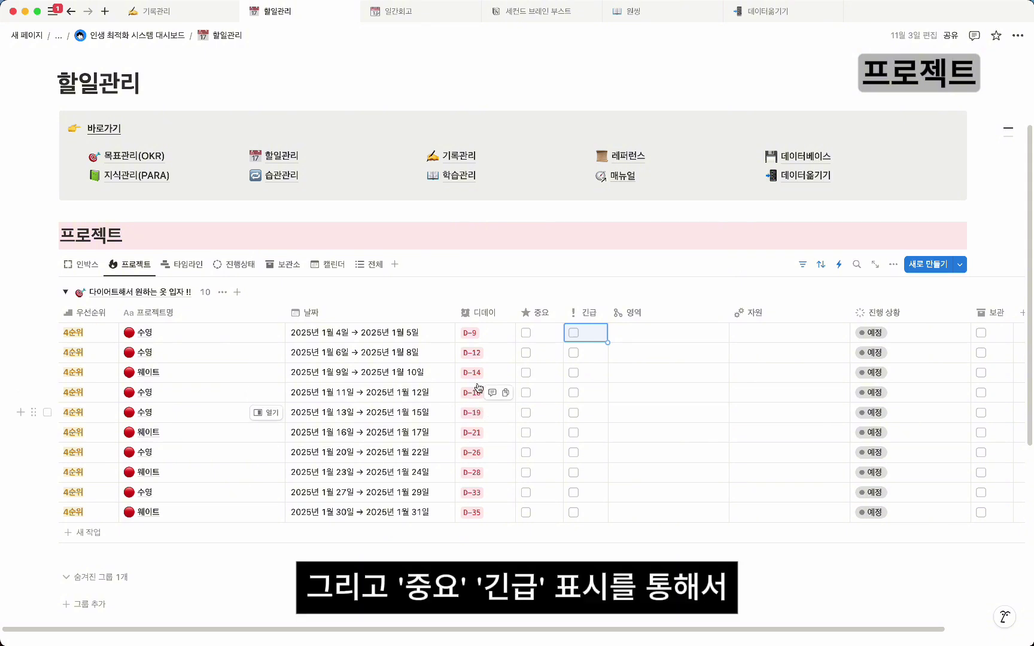
pyautogui.click(525, 332)
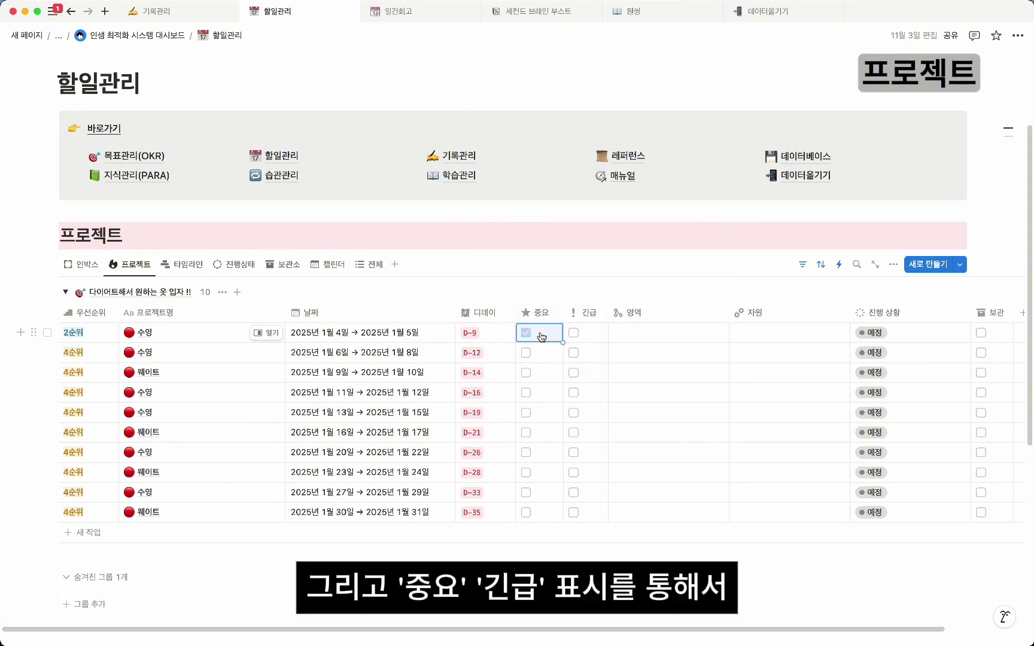
pyautogui.click(573, 333)
pyautogui.click(574, 333)
pyautogui.click(524, 334)
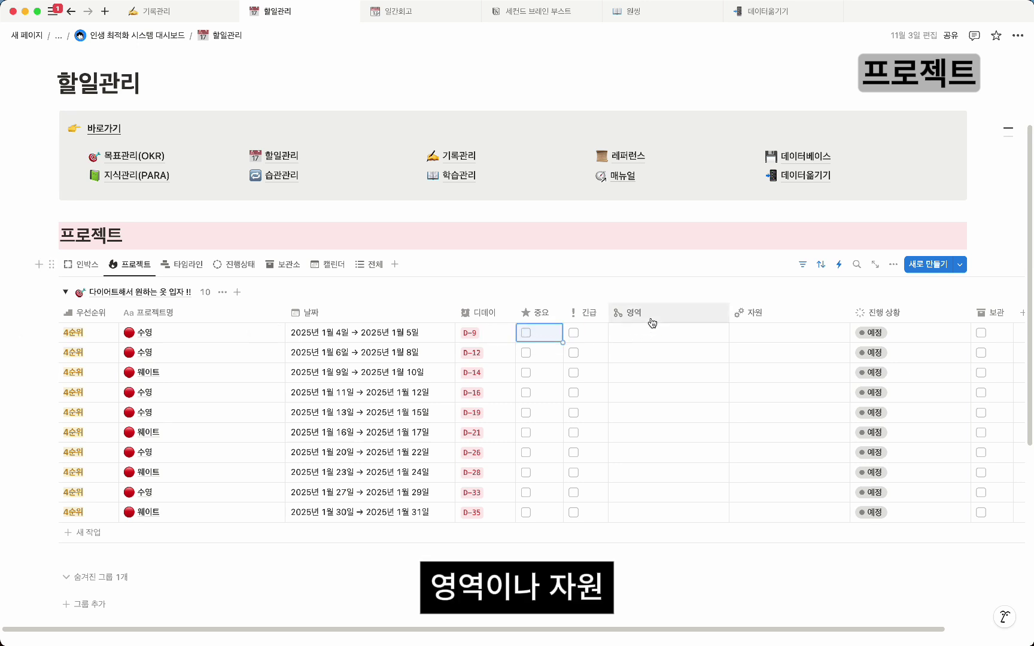
# - Examine the 영역, 자원 and 진행 상황 fields of the 수영 project starting 2025년 1월 4일
pyautogui.press('Right')
pyautogui.press('Right')
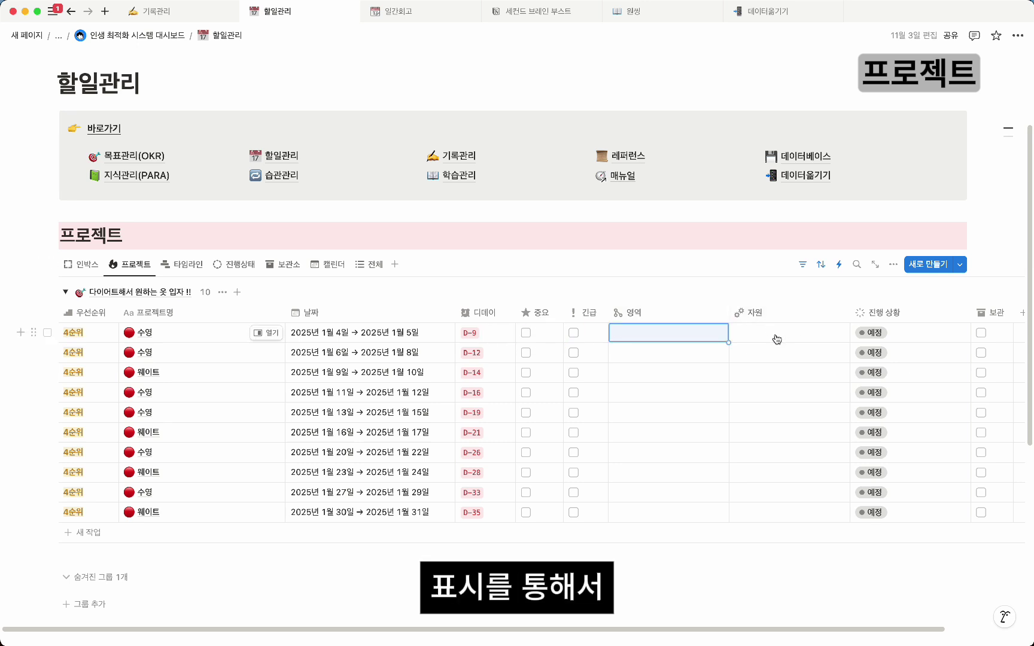
pyautogui.press('Right')
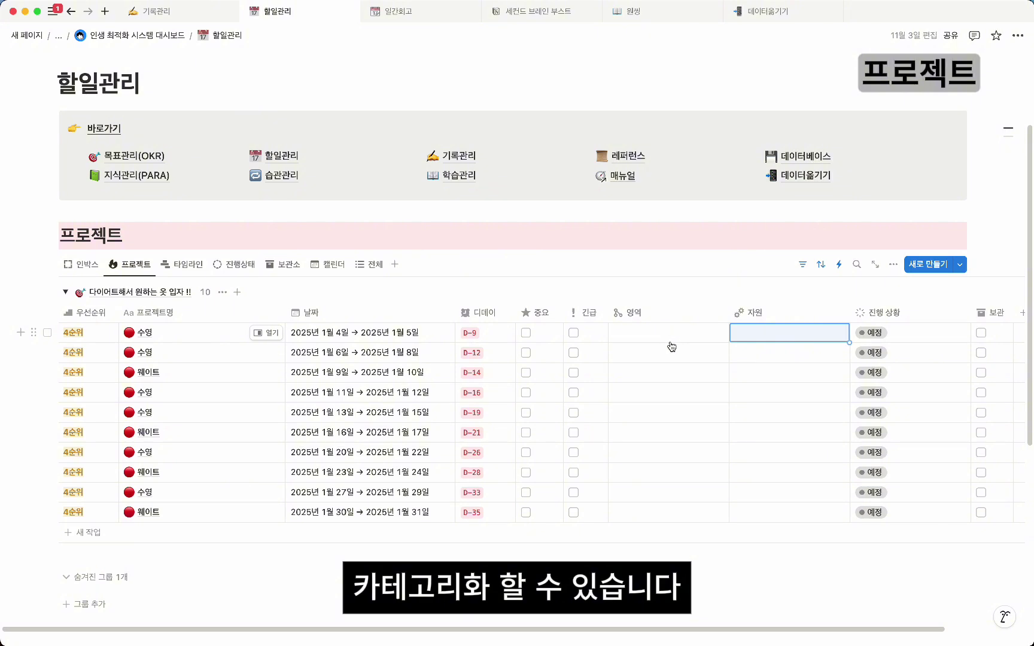
pyautogui.hscroll(3, 671, 347)
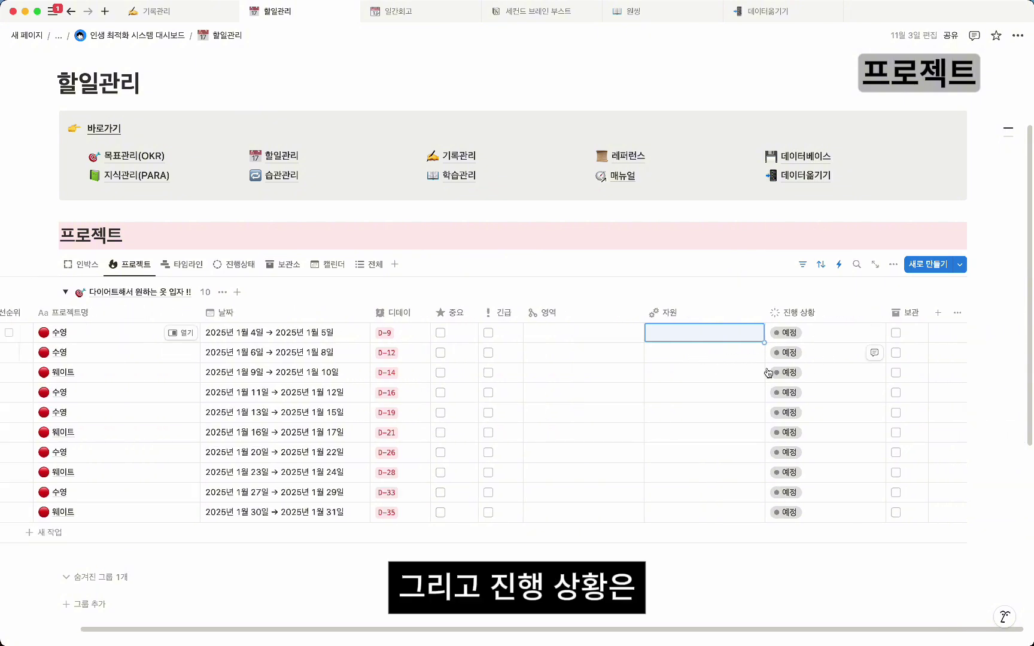
# - In the 진행상태 board, try moving the first 수영 card to 진행 중 and back to 예정
pyautogui.click(219, 268)
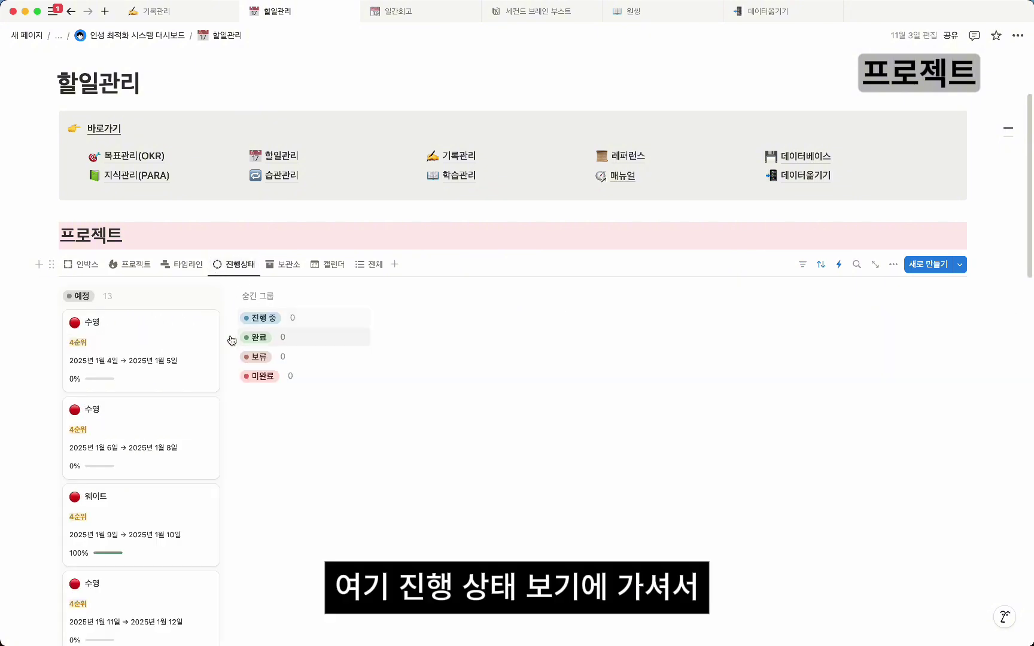
pyautogui.moveTo(175, 358); pyautogui.dragTo(267, 318)
pyautogui.moveTo(174, 417)
pyautogui.mouseDown()
pyautogui.moveTo(446, 323)
pyautogui.moveTo(341, 376)
pyautogui.moveTo(170, 396)
pyautogui.mouseUp()
pyautogui.moveTo(236, 362); pyautogui.dragTo(166, 393)
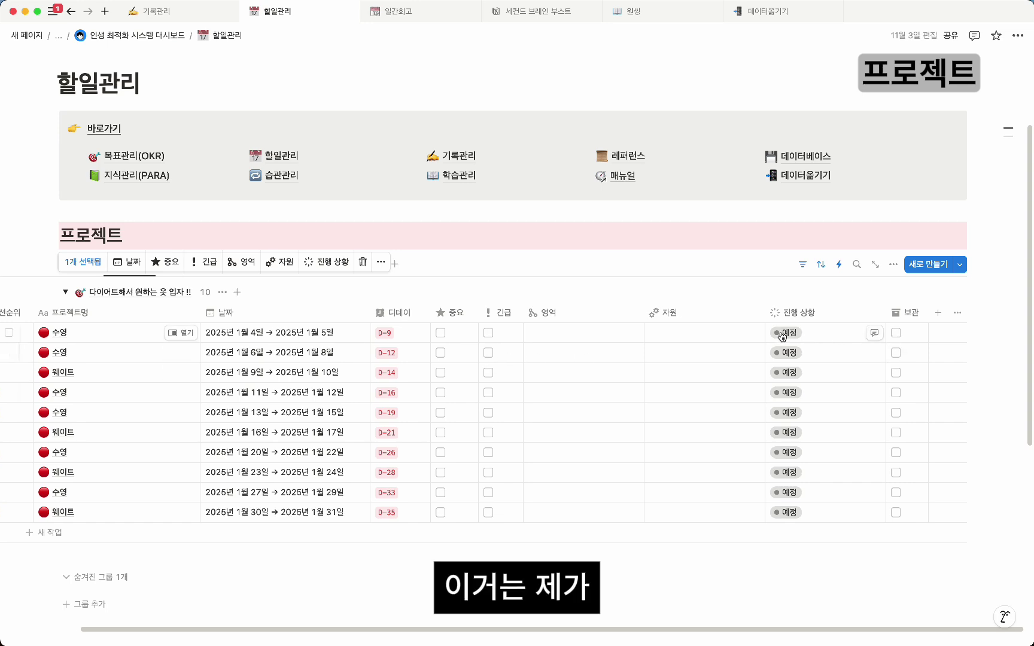
# - Review the 프로젝트 DB automation triggered by the Complete status and close it without changes
pyautogui.click(839, 264)
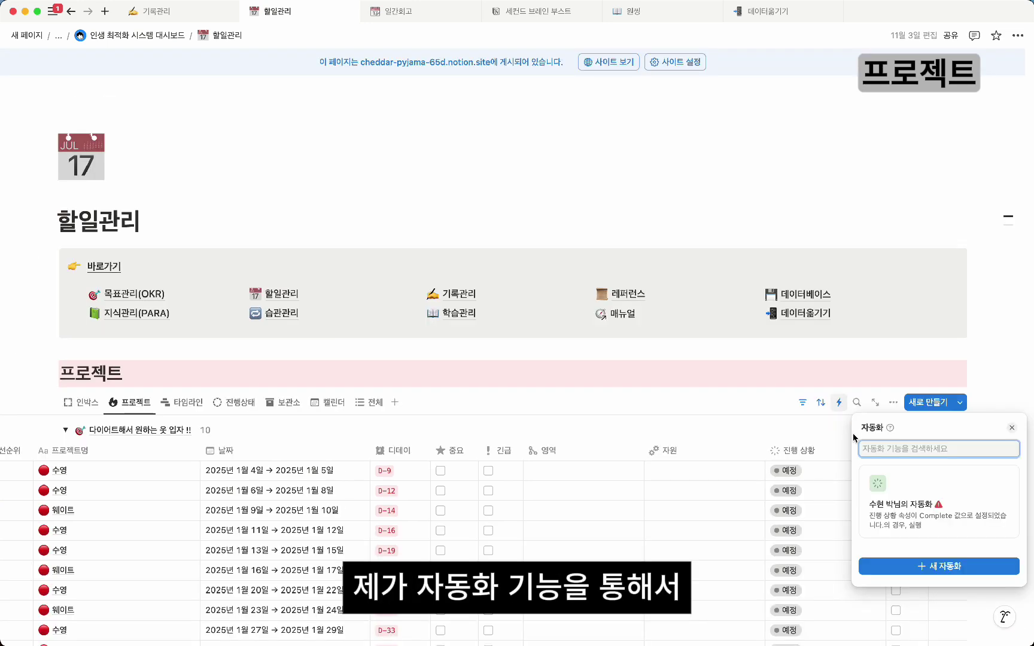
pyautogui.click(919, 509)
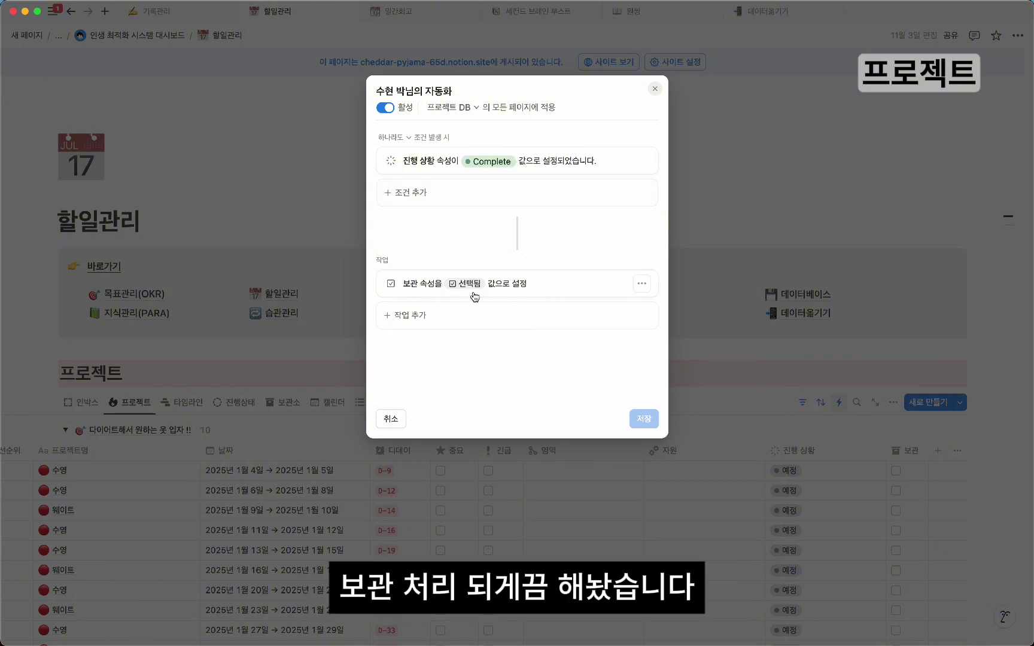
pyautogui.click(829, 331)
pyautogui.click(773, 371)
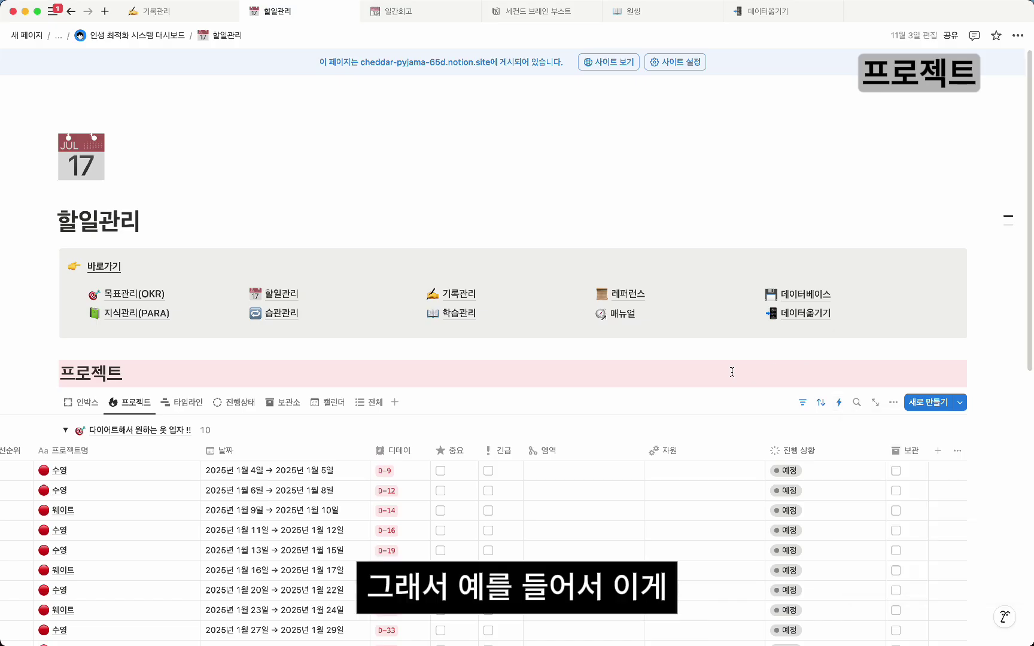
# - Set the 수영 project starting 2025년 1월 4일 to 완료, archive it with 보관 and look into the 보관소 view
pyautogui.scroll(-2, 778, 383)
pyautogui.click(807, 414)
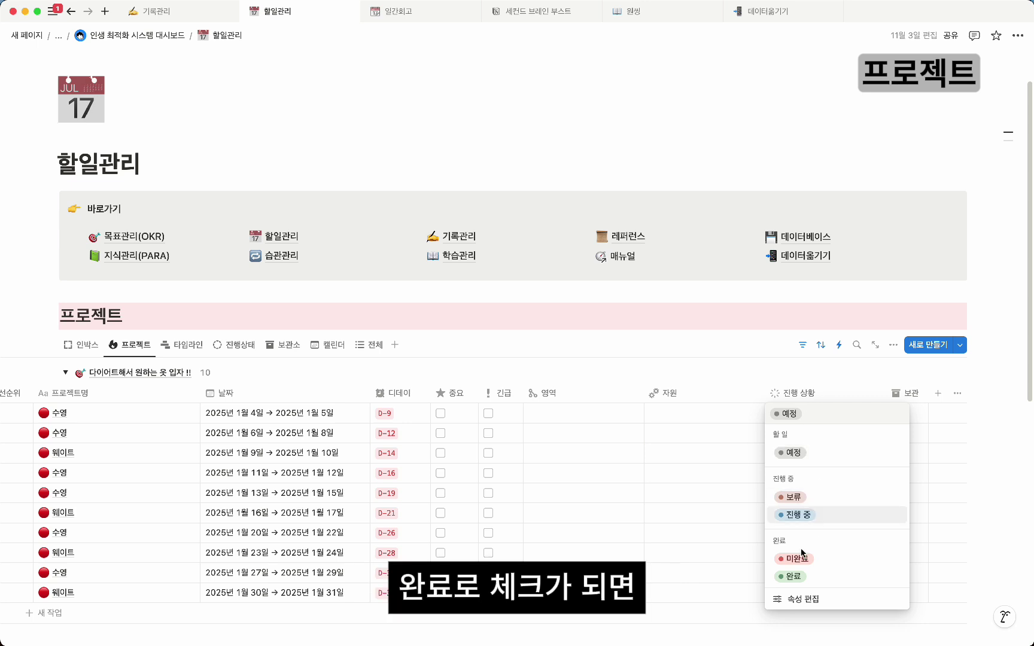
pyautogui.click(787, 516)
pyautogui.click(519, 320)
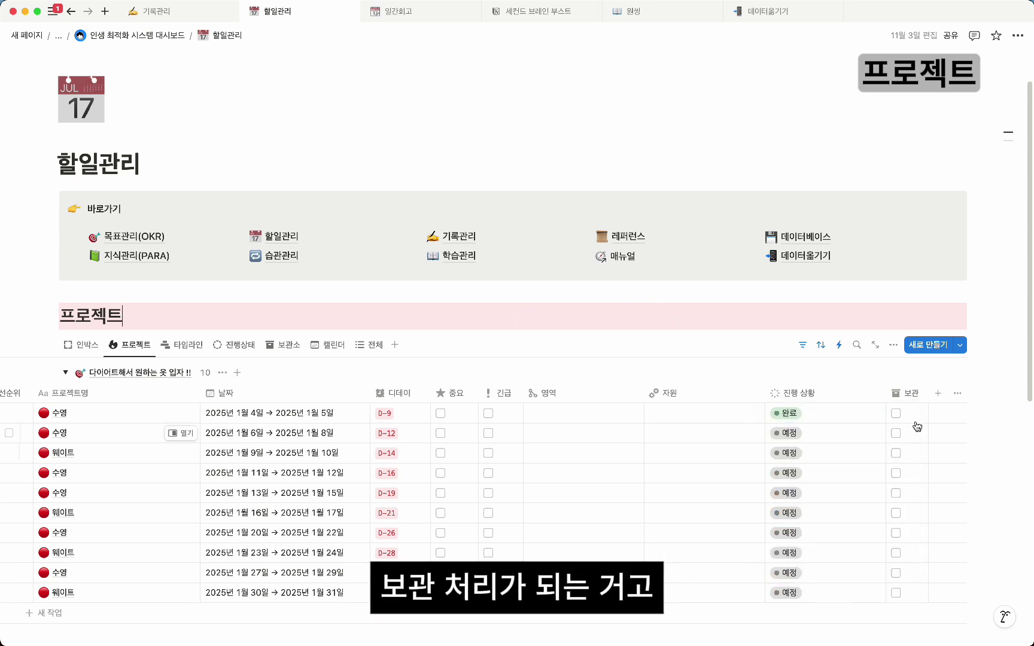
pyautogui.click(896, 414)
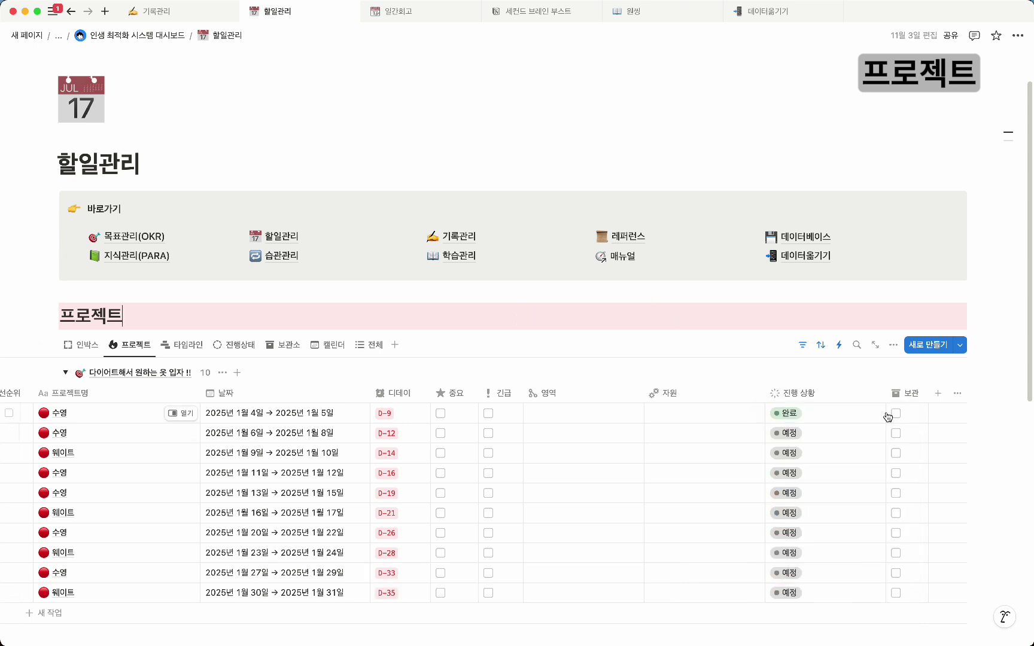
pyautogui.click(275, 345)
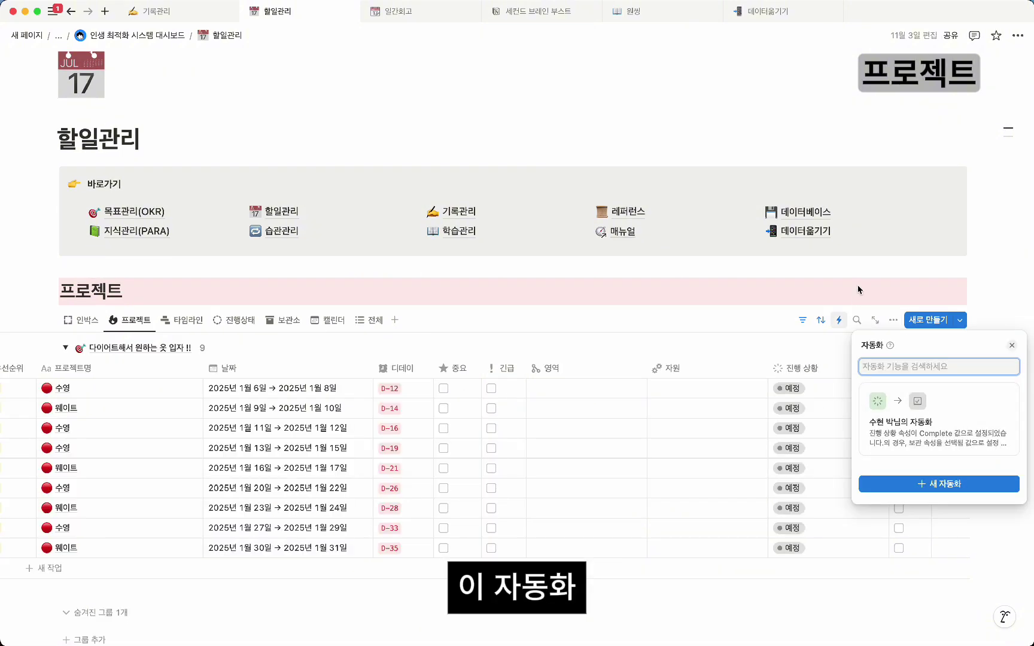
# - Check the project database's archive automation in the 프로젝트 view and close it without changes
pyautogui.click(858, 289)
pyautogui.click(839, 320)
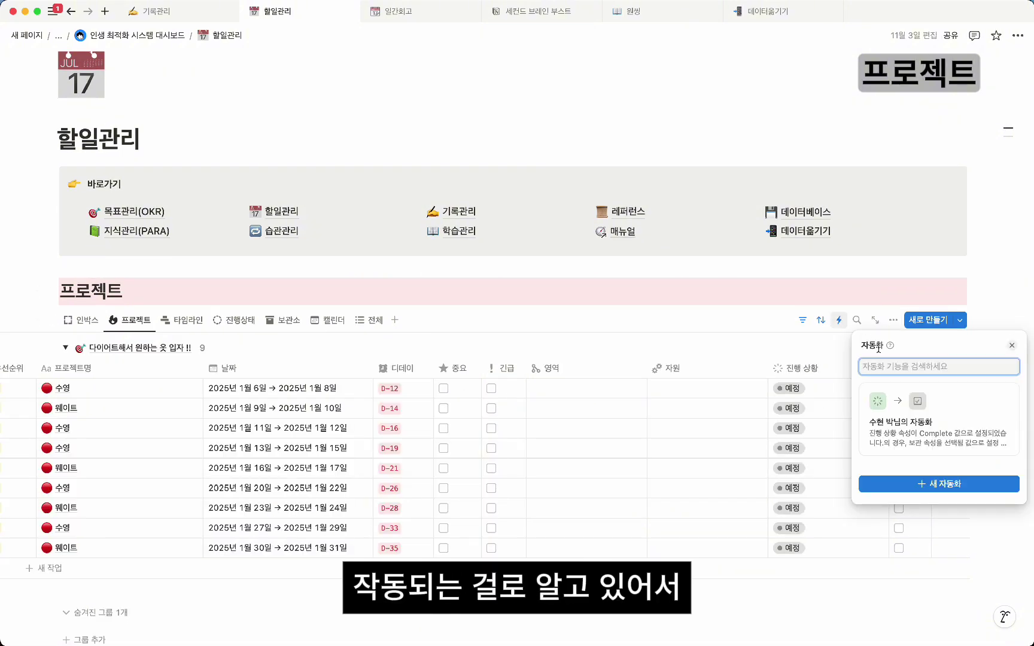
pyautogui.click(795, 299)
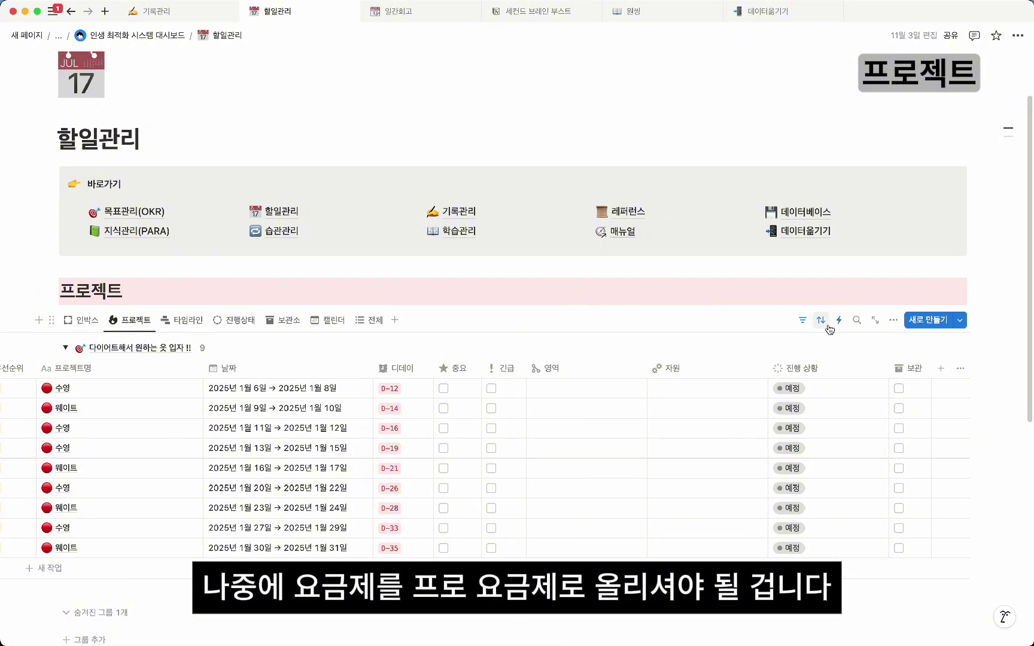
# - Look through the goal-grouped project bars across January 2025 in the 타임라인 view
pyautogui.click(198, 321)
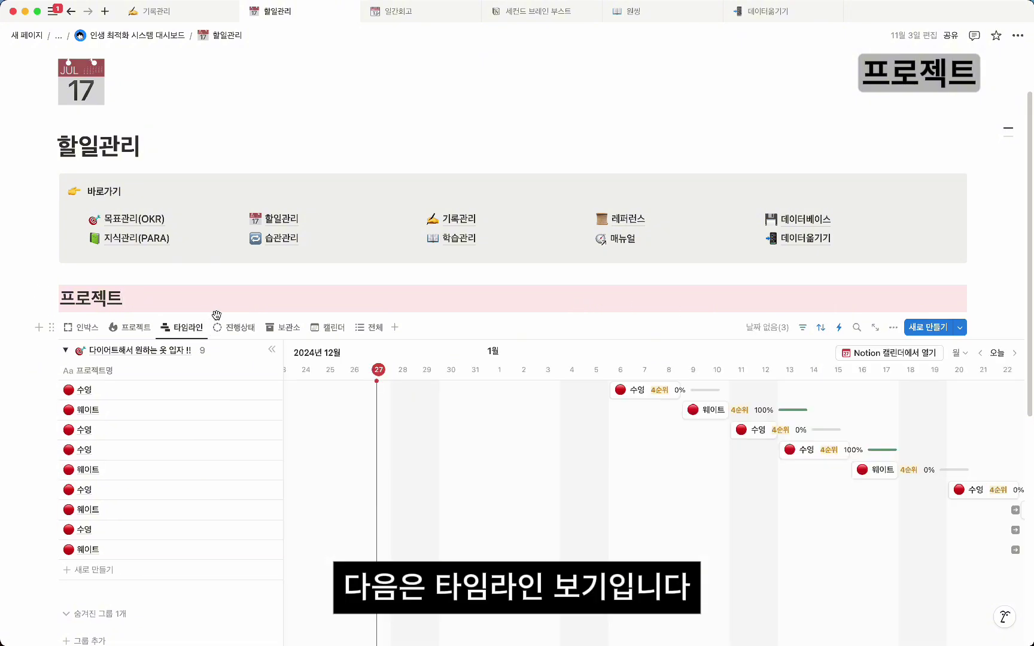
pyautogui.scroll(-3, 315, 310)
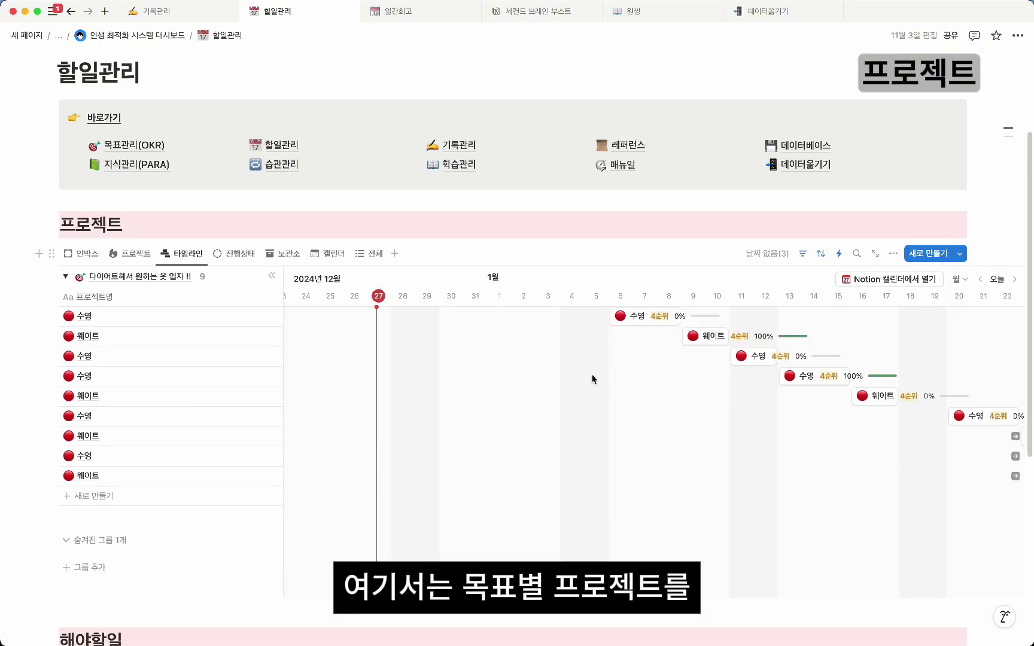
pyautogui.hscroll(10, 593, 379)
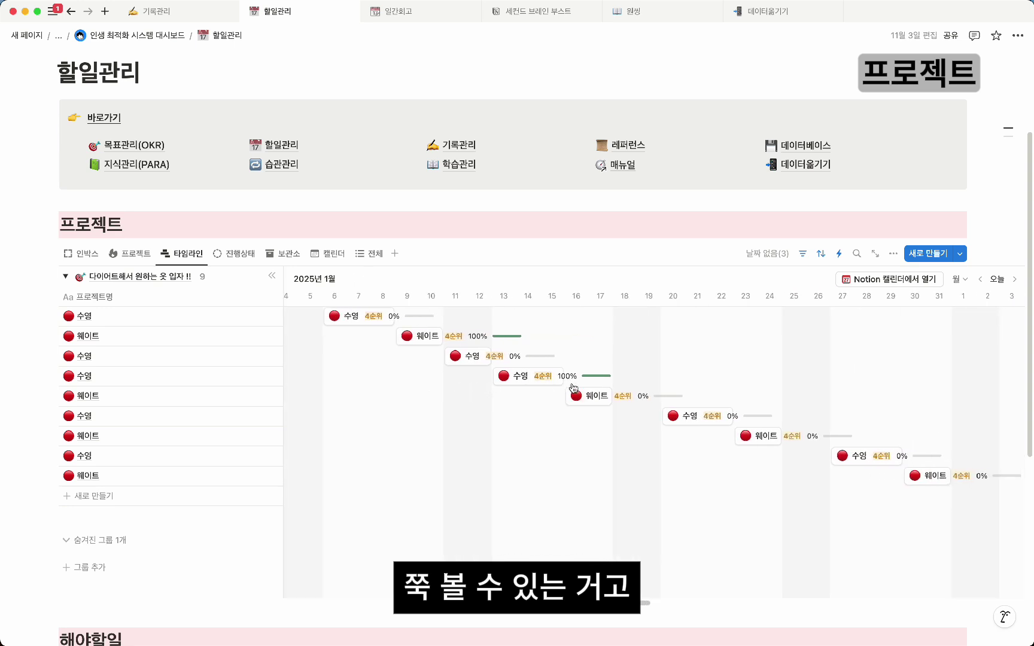
pyautogui.hscroll(-10, 572, 387)
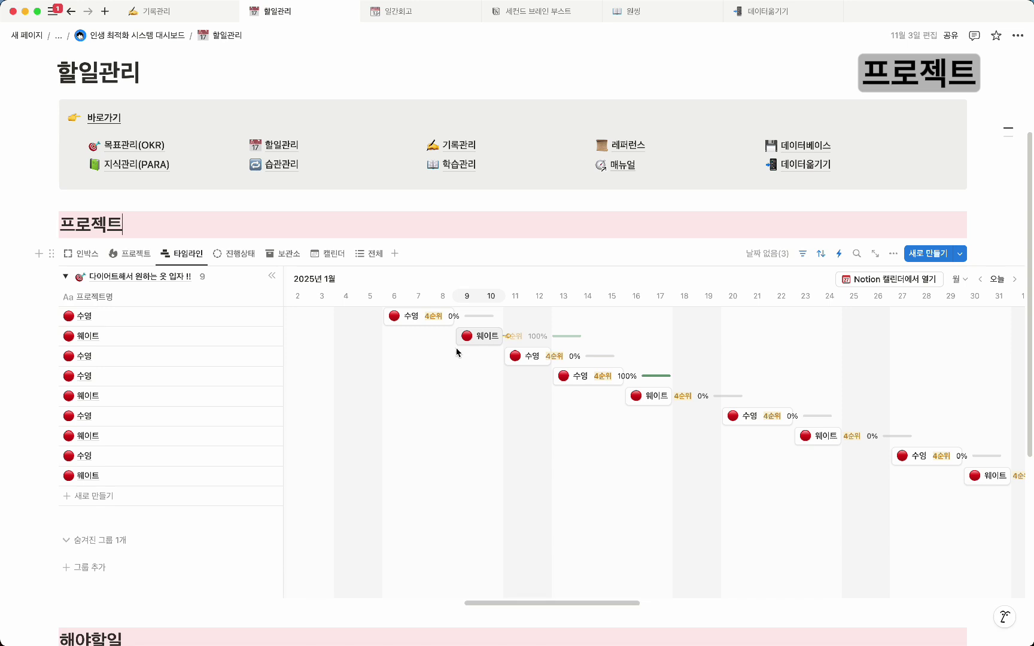
# - Look through the monthly project overview in the 캘린더 view and return to the 타임라인 view
pyautogui.click(328, 253)
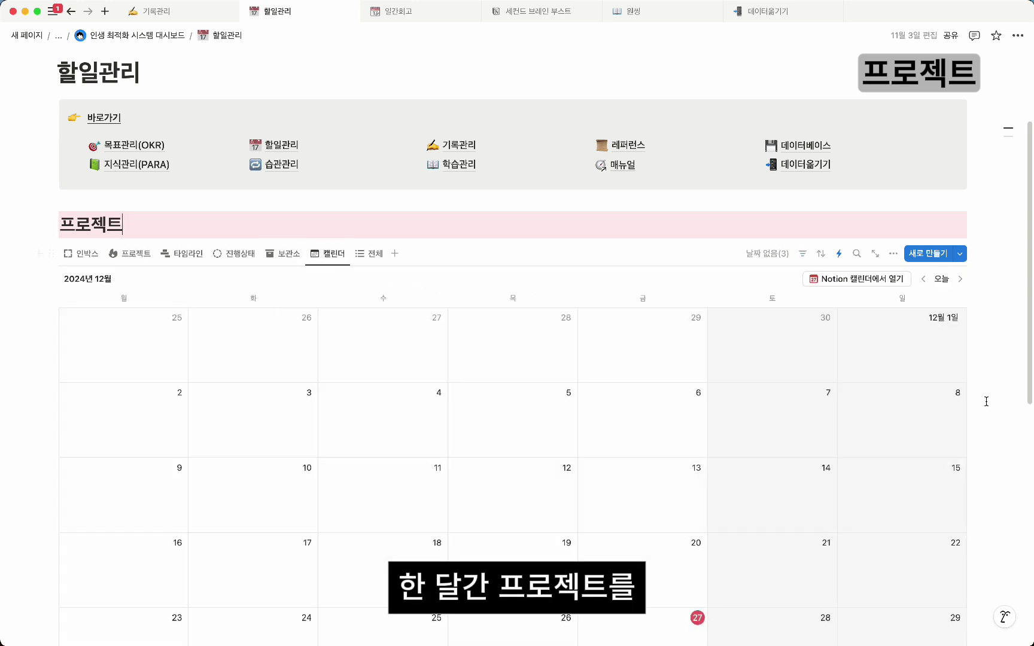
pyautogui.scroll(-7, 715, 380)
pyautogui.scroll(6, 953, 232)
pyautogui.click(953, 232)
pyautogui.scroll(-3, 631, 256)
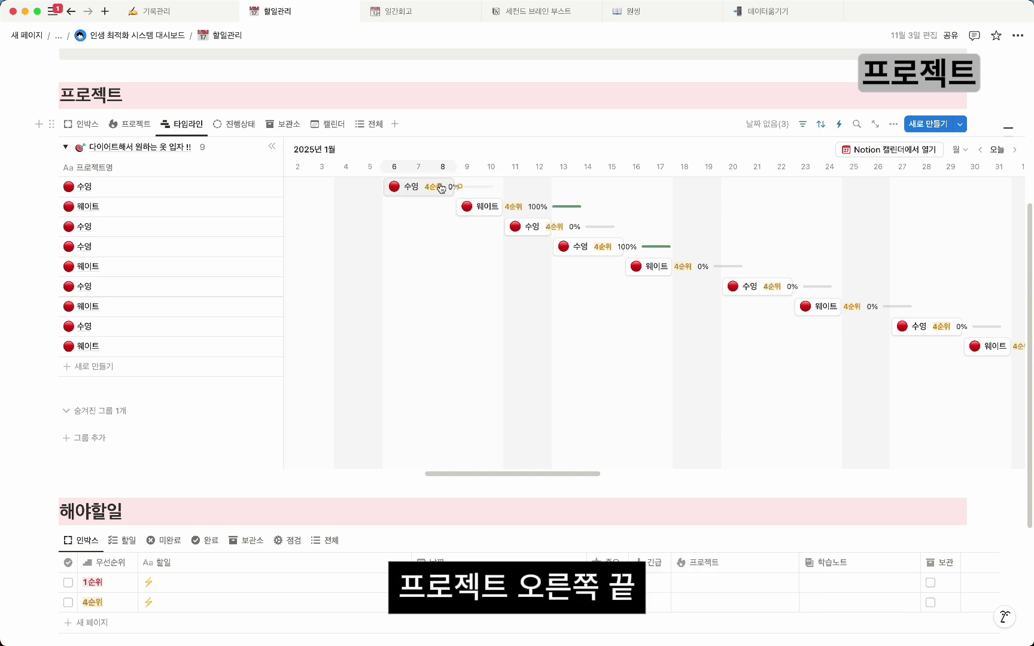
# - Link the January 6–8 수영 project to the January 9–10 웨이트 project as its 후속 작업 and check the relation on both project pages
pyautogui.moveTo(459, 186); pyautogui.dragTo(476, 206)
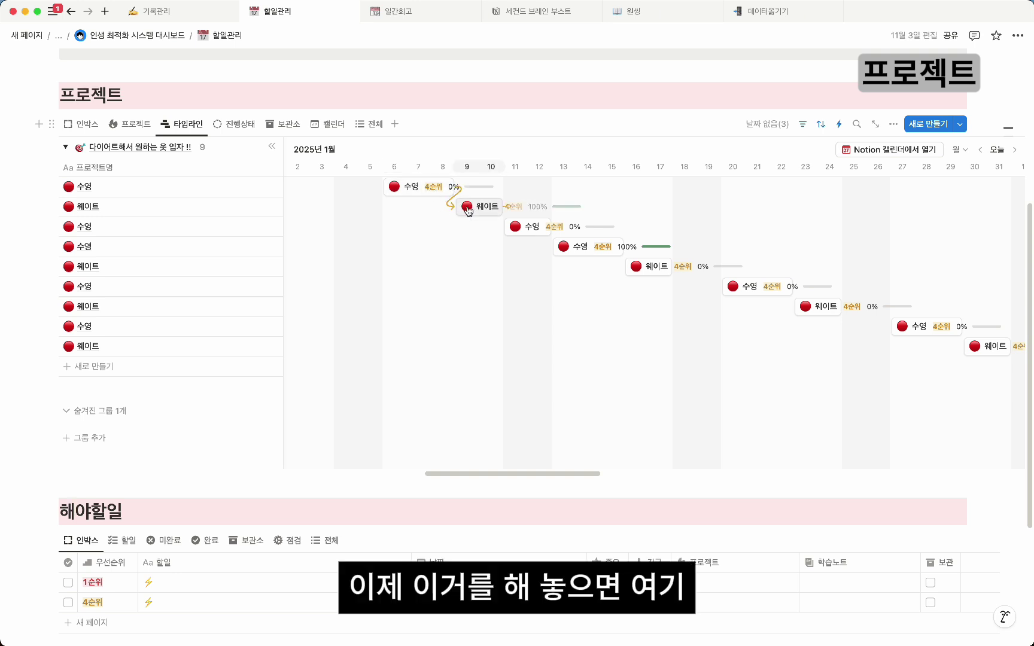
pyautogui.click(421, 189)
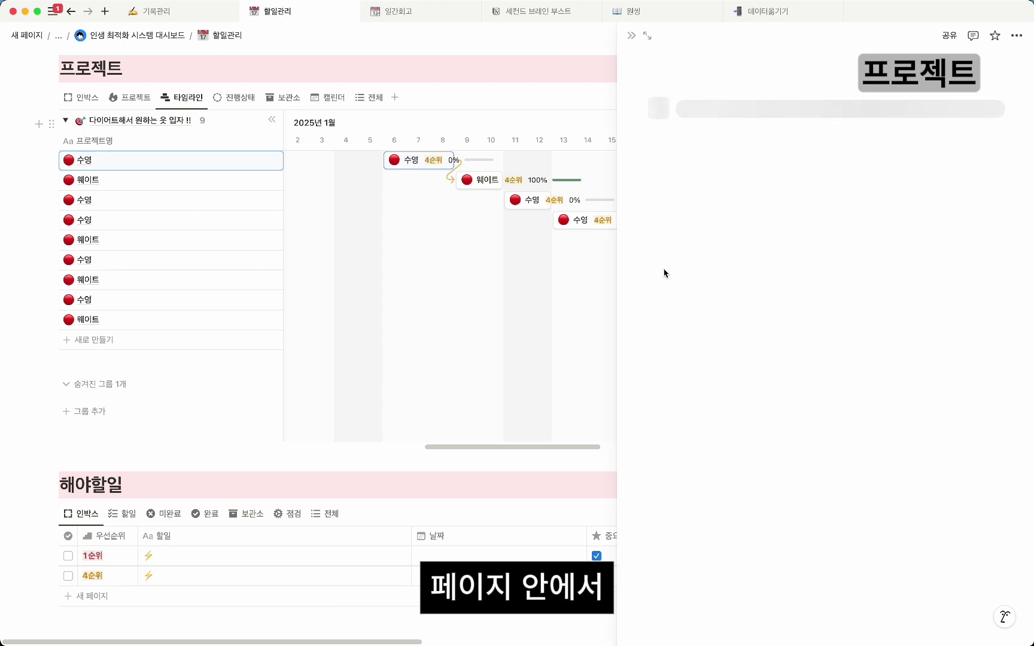
pyautogui.scroll(-3, 778, 398)
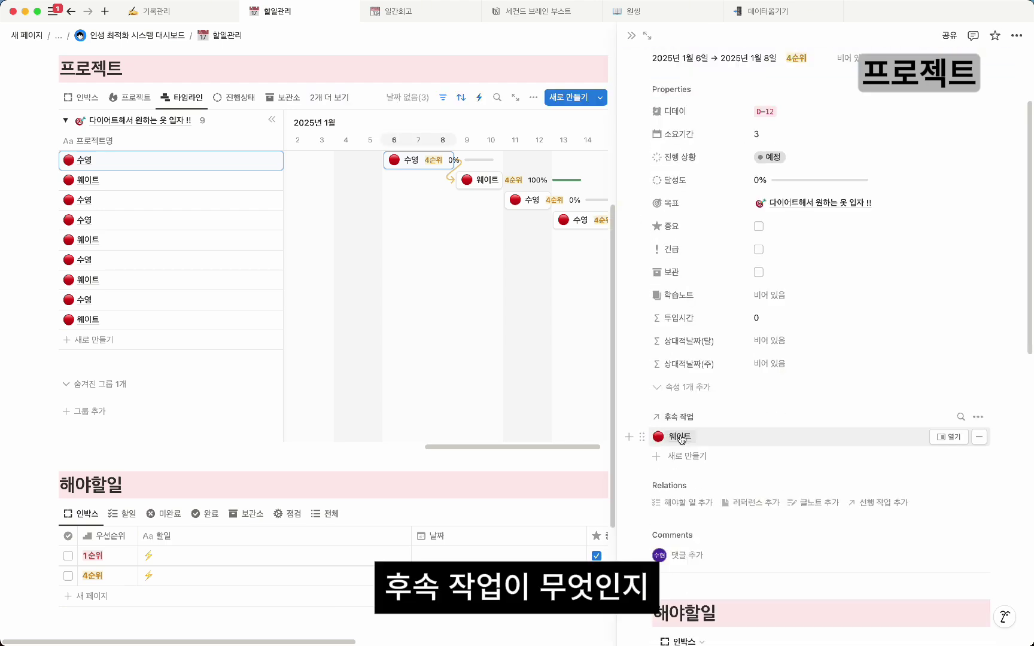
pyautogui.click(692, 441)
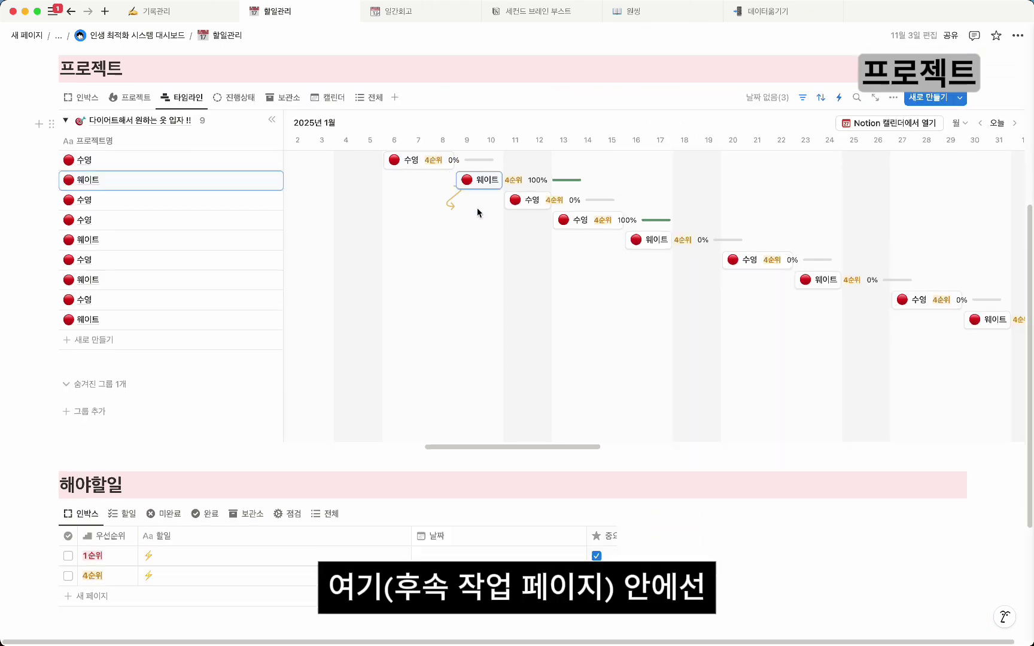
pyautogui.scroll(-3, 684, 296)
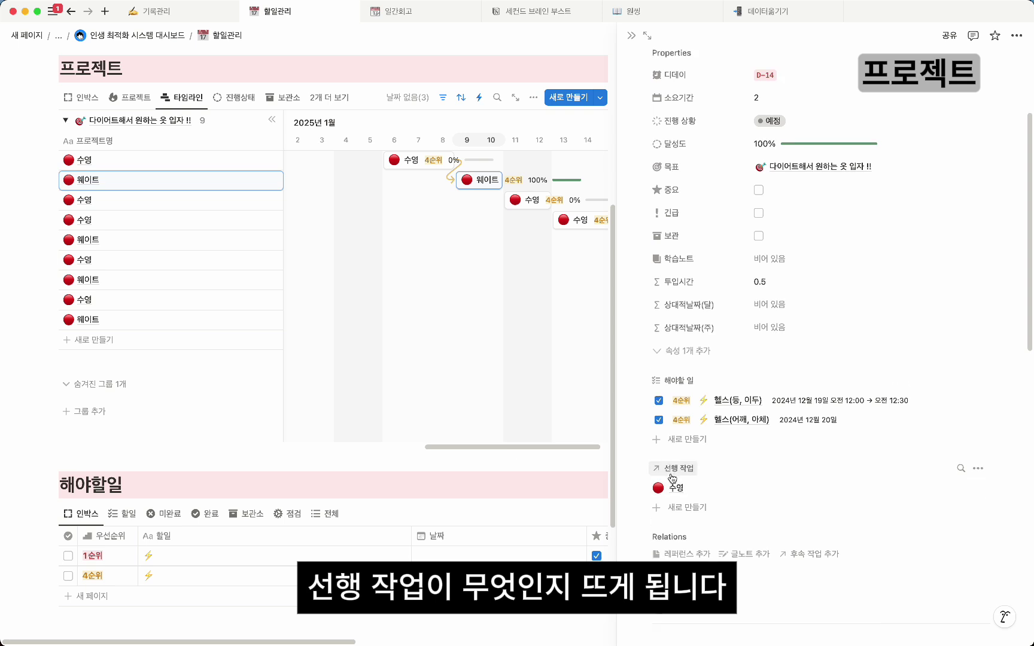
pyautogui.click(630, 35)
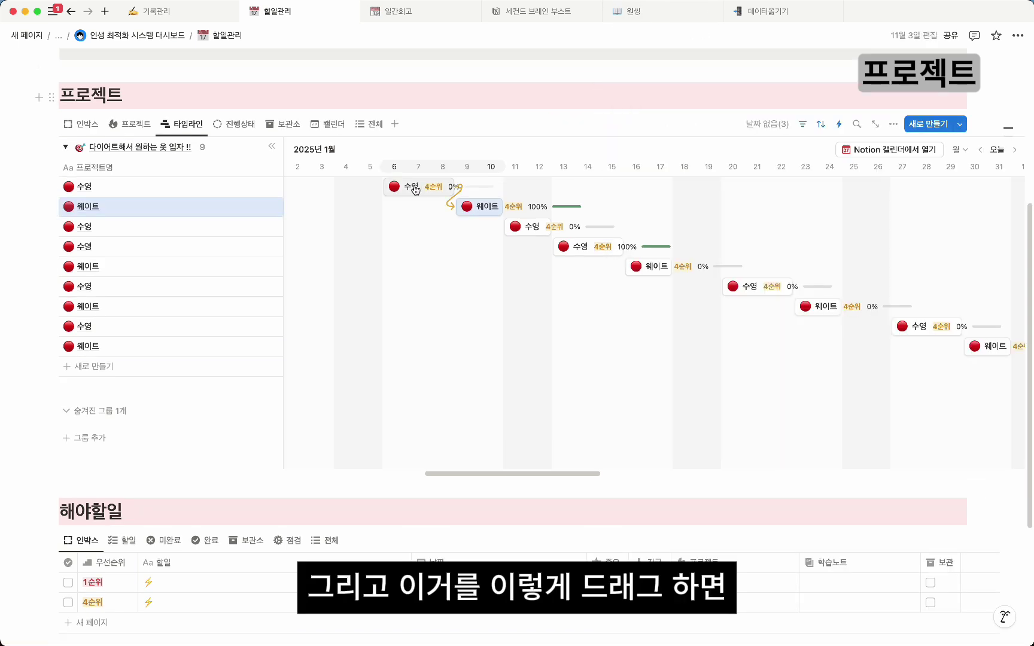
# - Try rescheduling the linked 수영 and 웨이트 projects by shifting their bars along the timeline
pyautogui.moveTo(415, 191)
pyautogui.mouseDown()
pyautogui.moveTo(485, 189)
pyautogui.moveTo(404, 189)
pyautogui.mouseUp()
pyautogui.moveTo(579, 227); pyautogui.dragTo(479, 207)
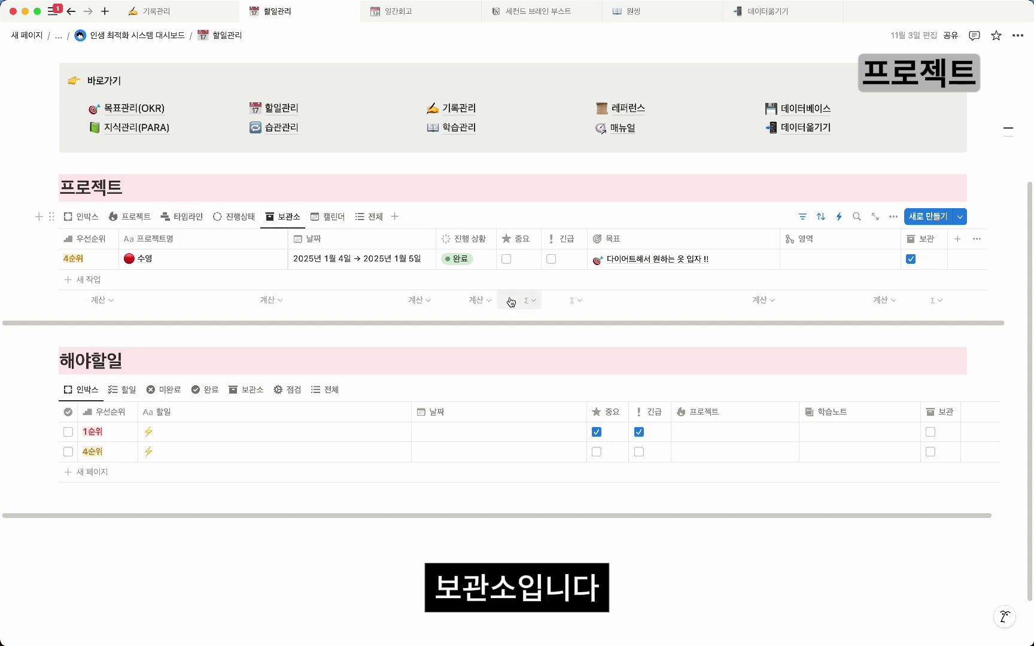
# - Open the archived 수영 project from 보관소 as a full page and examine its 해야할일, 노트 and 레퍼런스 sections
pyautogui.click(145, 259)
pyautogui.click(655, 48)
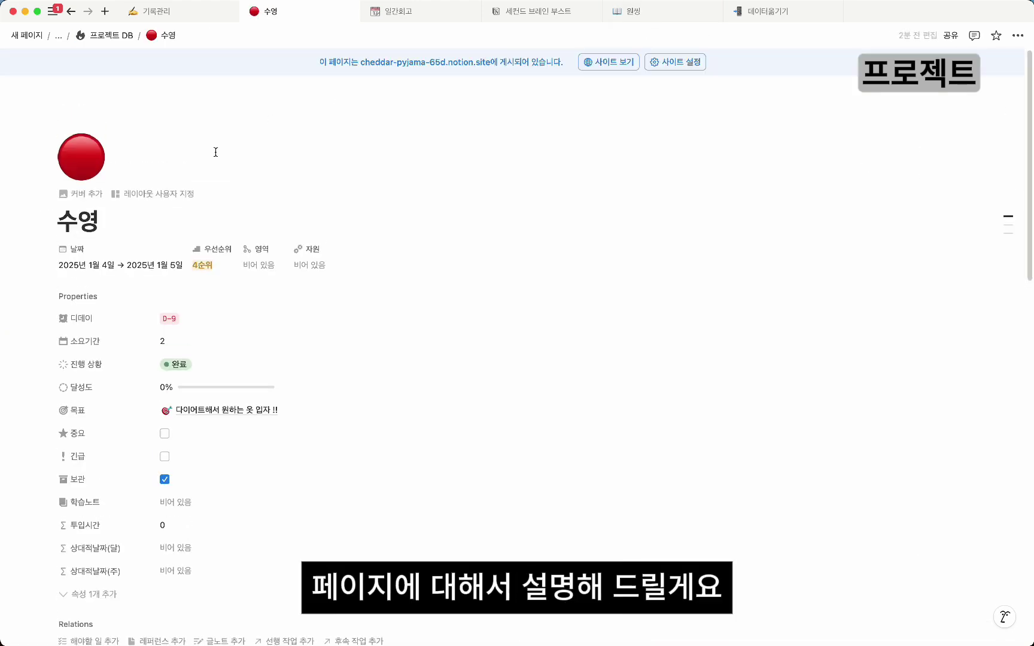
pyautogui.scroll(-10, 216, 152)
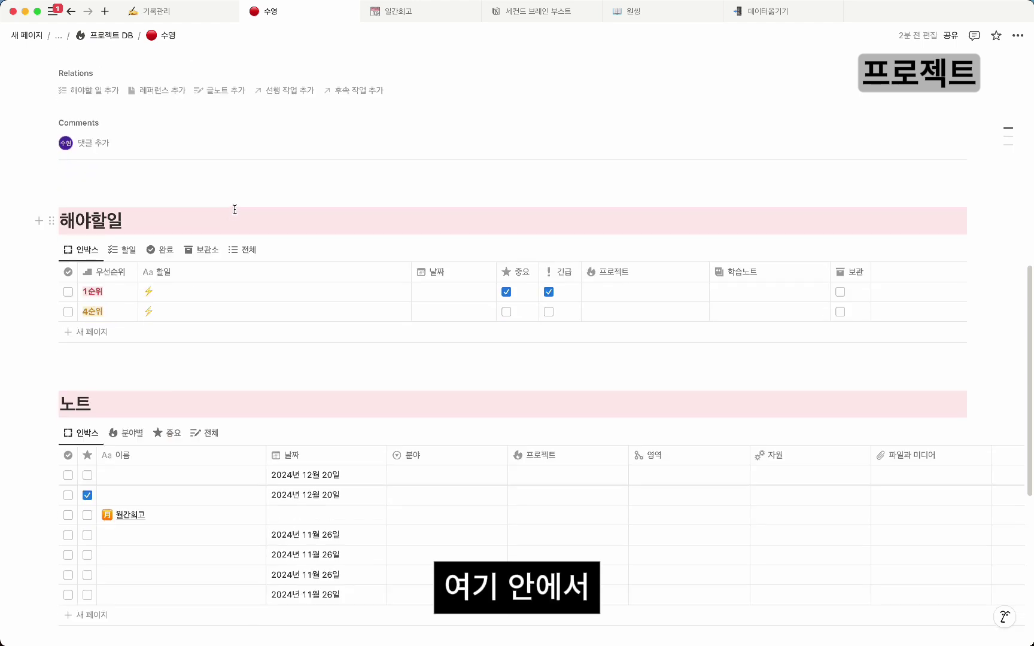
pyautogui.scroll(-5, 243, 195)
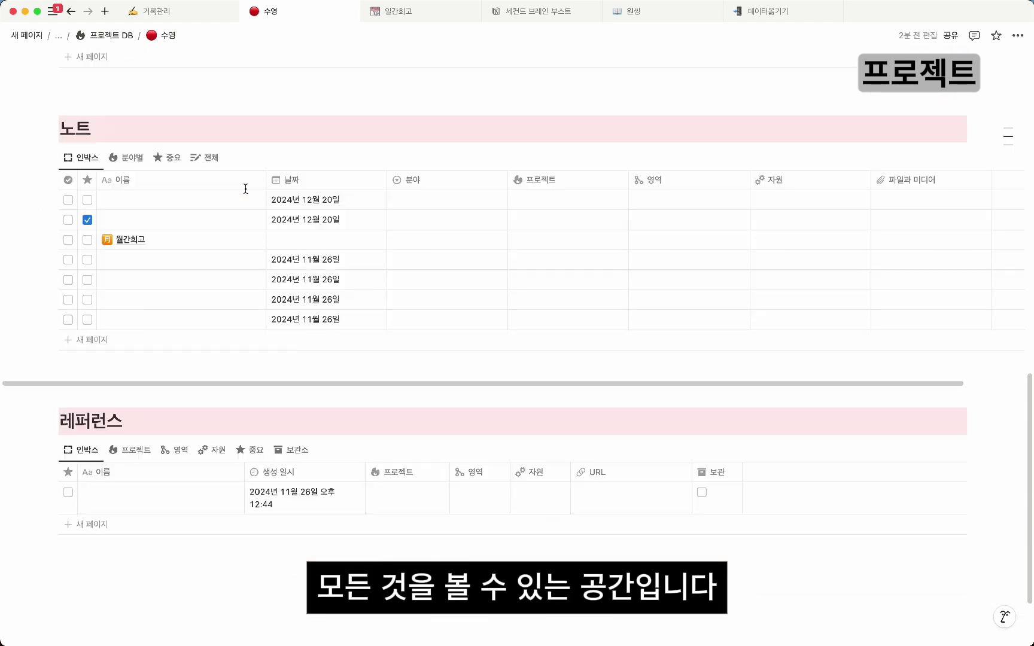
pyautogui.scroll(-2, 245, 189)
pyautogui.scroll(7, 247, 194)
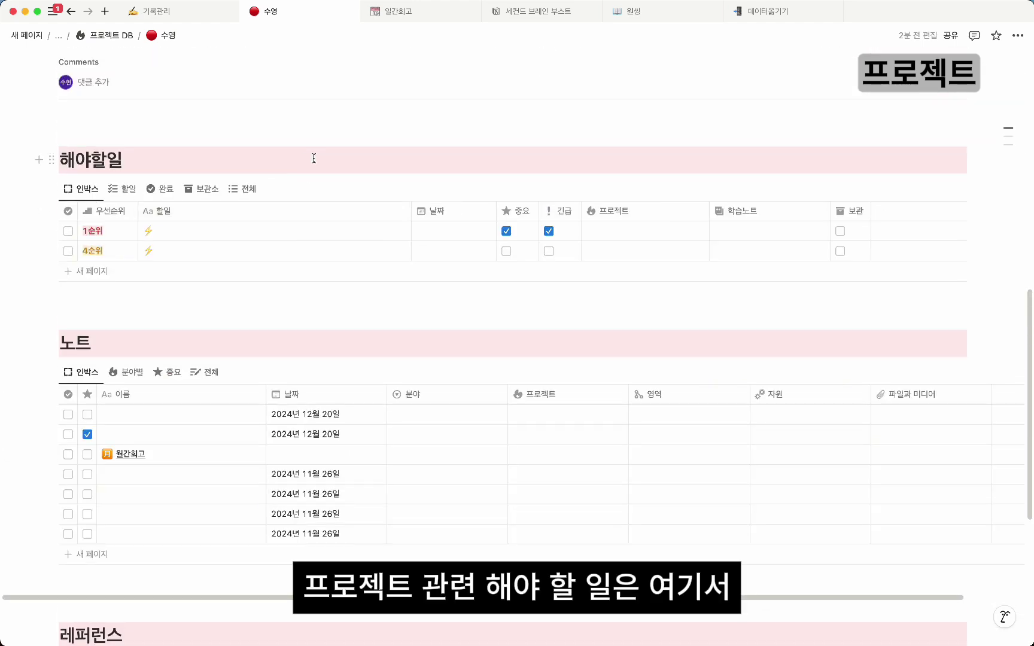
pyautogui.scroll(-1, 308, 160)
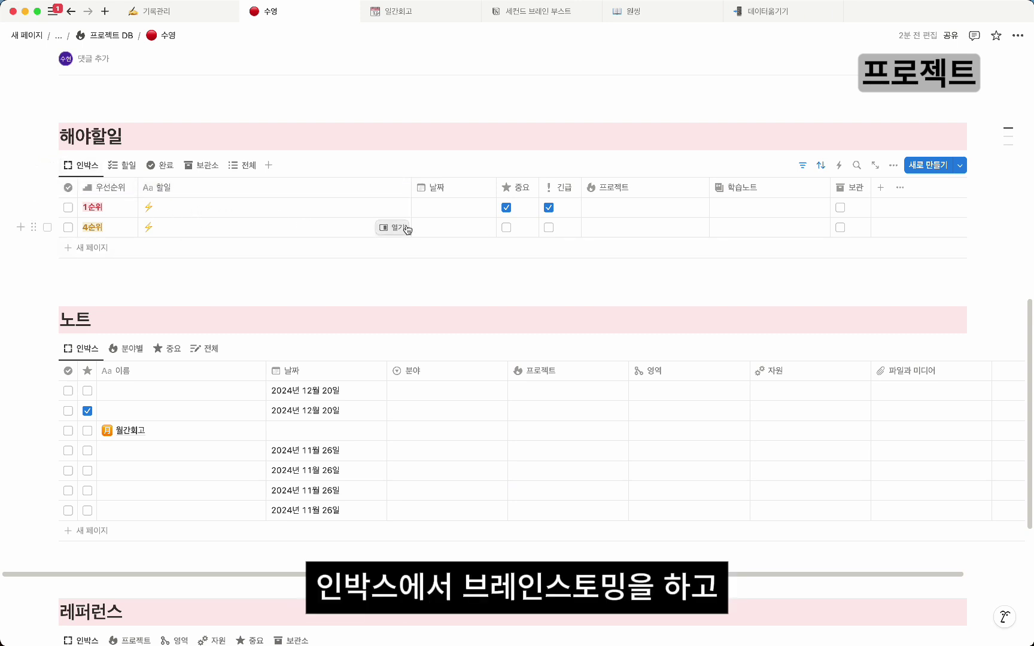
# - Add two blank tasks to the 해야할일 inbox of the 수영 page and flag one 4순위 task as 중요
pyautogui.click(342, 246)
pyautogui.press('Return')
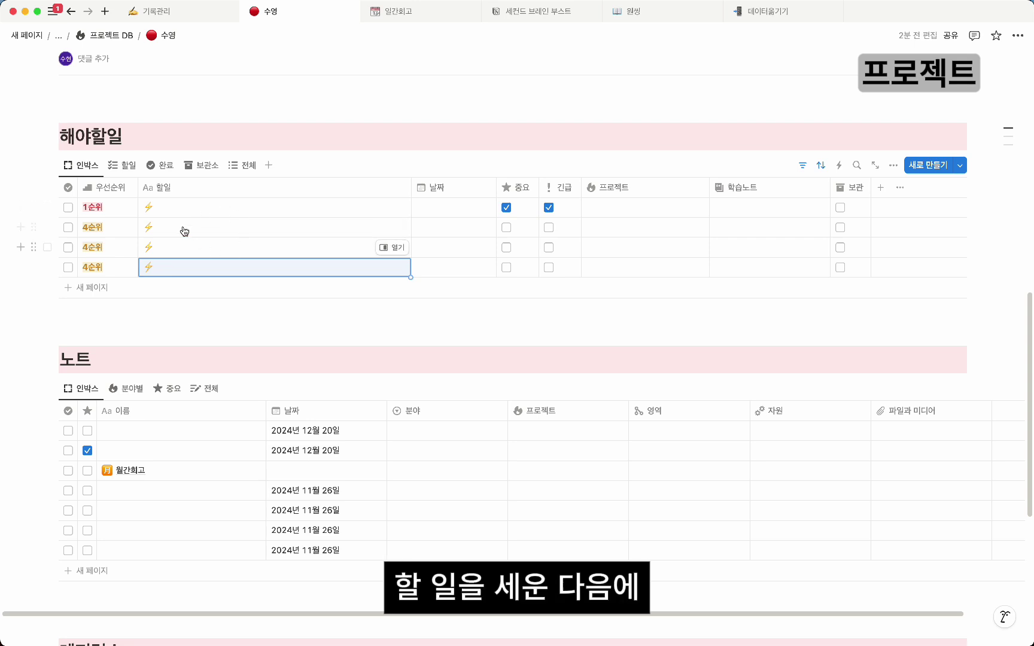
pyautogui.click(507, 247)
pyautogui.click(507, 227)
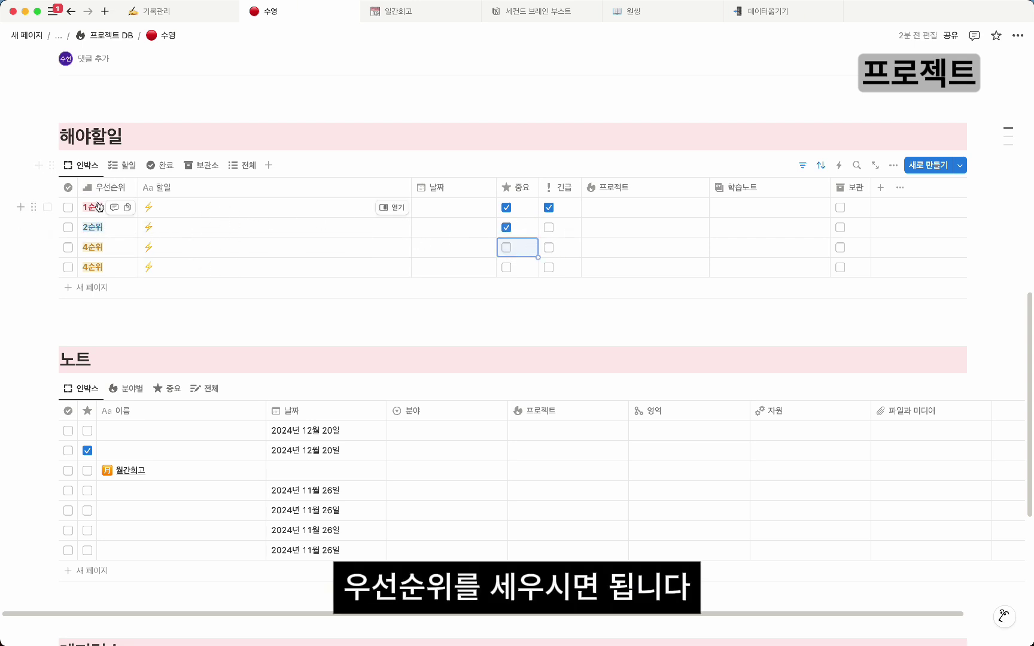
# - Check the 우선순위 sort rule of the 해야할일 inbox and hide the sort and filter settings again
pyautogui.click(820, 166)
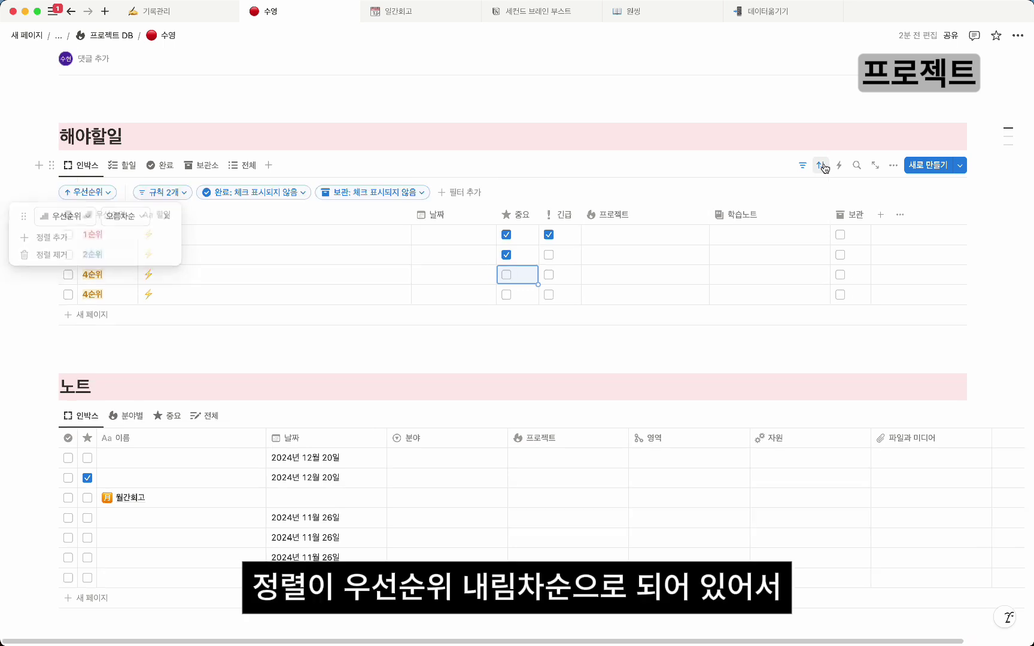
pyautogui.click(635, 131)
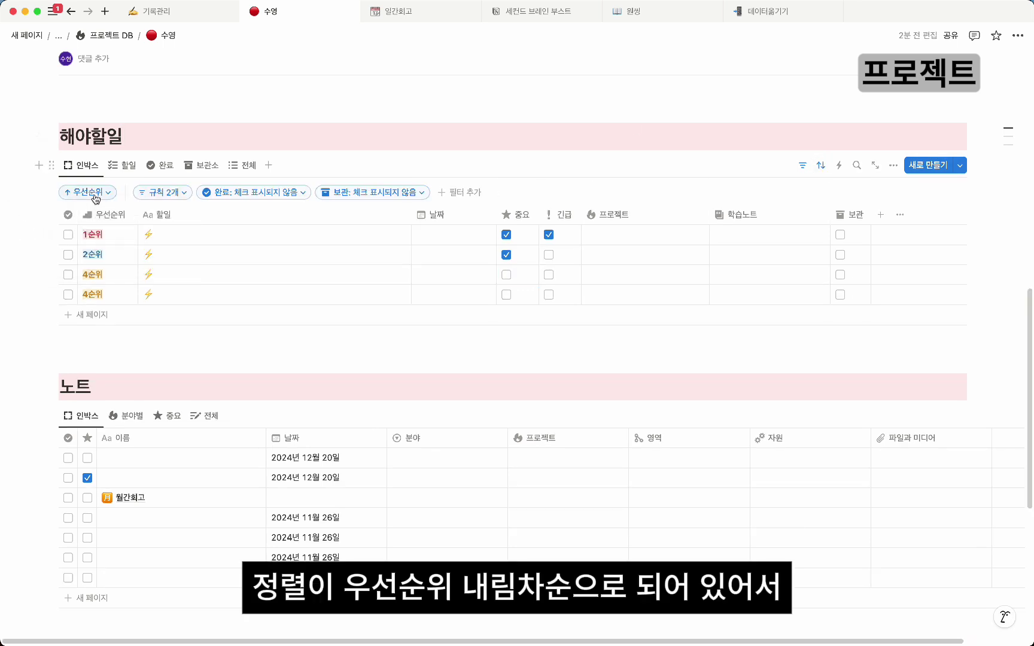
pyautogui.click(821, 166)
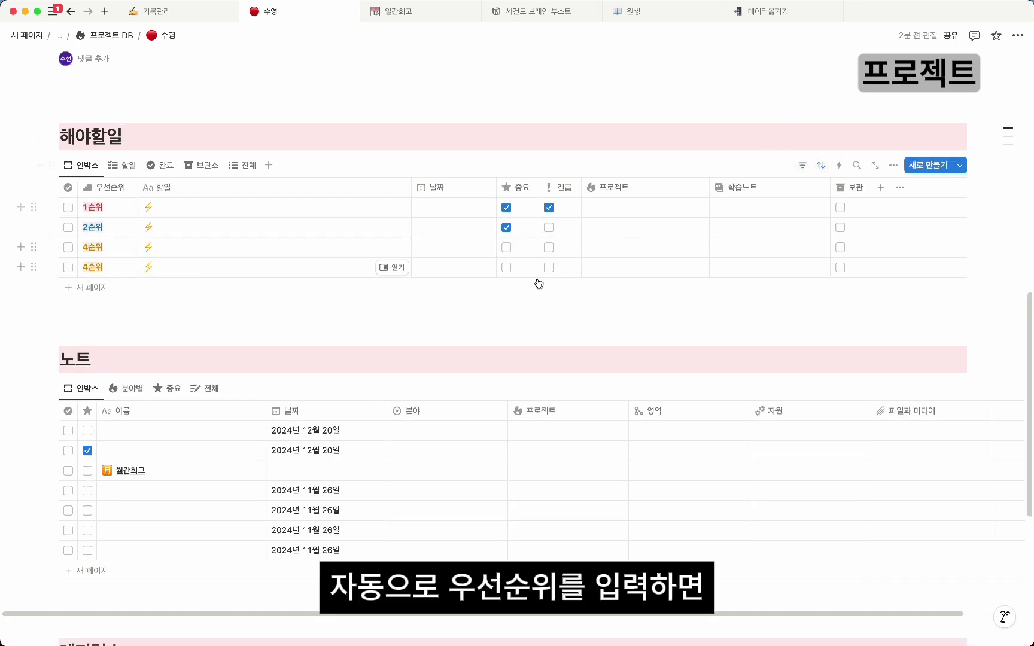
# - Flag one more 4순위 task in the 해야할일 inbox as 중요 and one 2순위 task as 긴급
pyautogui.click(506, 267)
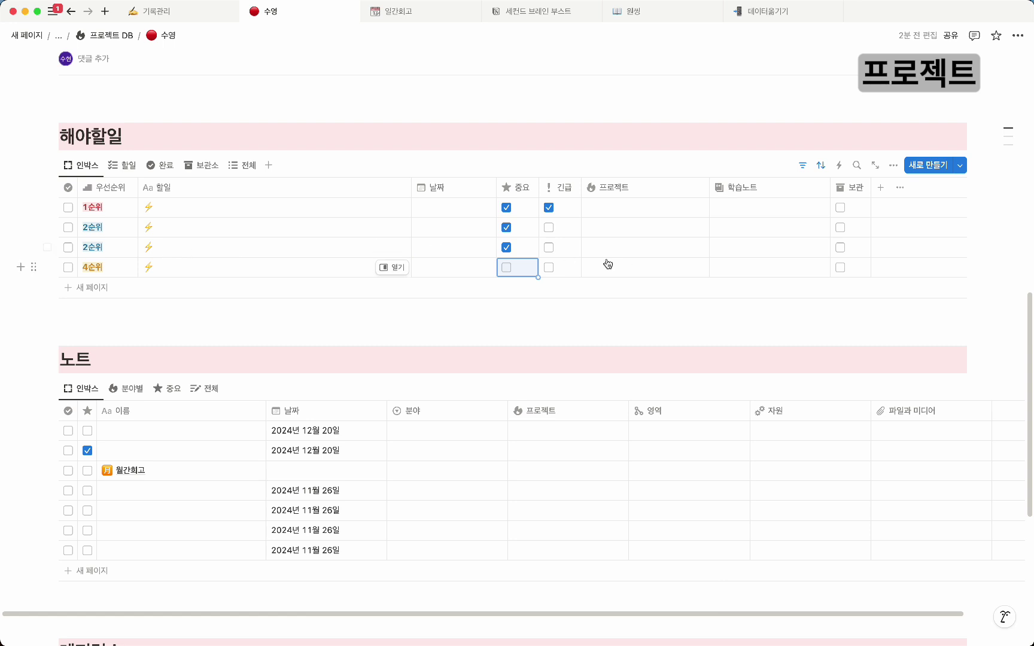
pyautogui.click(549, 247)
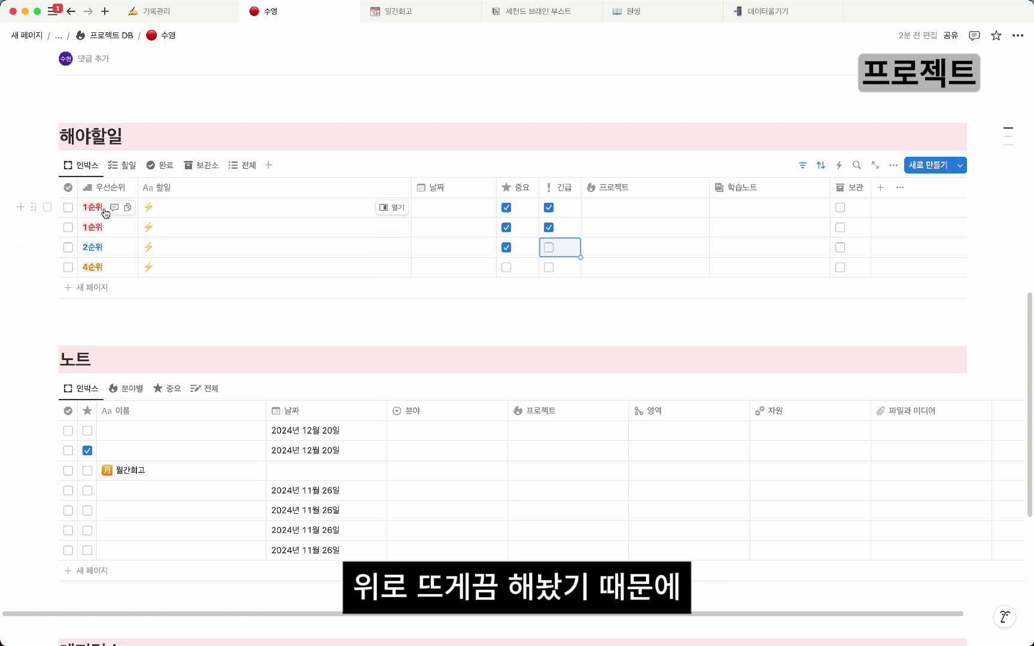
# - Set the first 1순위 task's 날짜 to 2024년 12월 27일 with the time included, at 오전 12:00
pyautogui.click(444, 209)
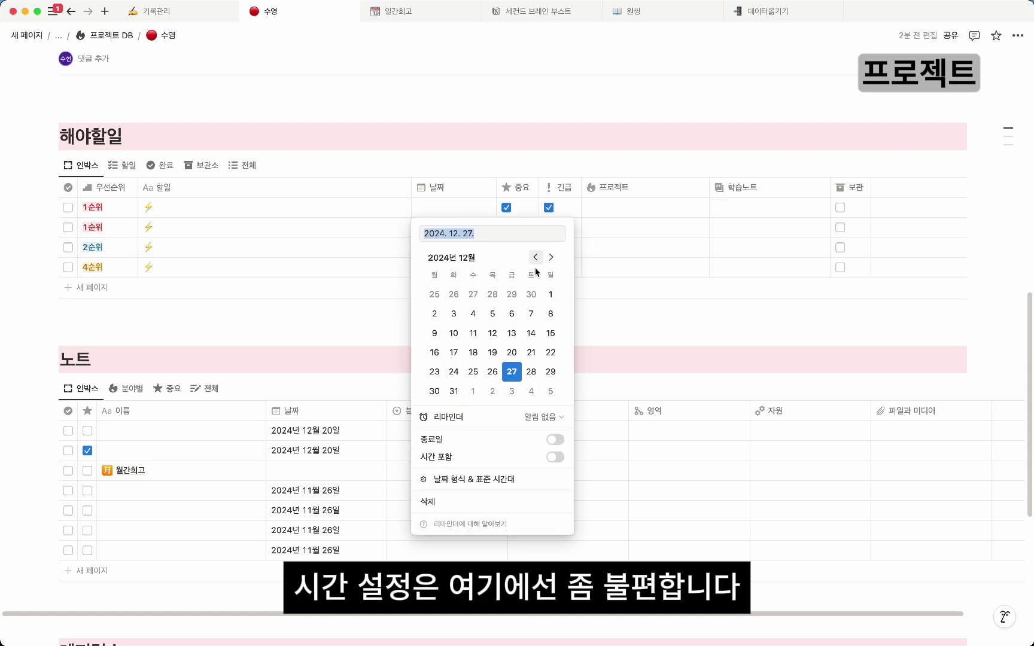
pyautogui.click(555, 457)
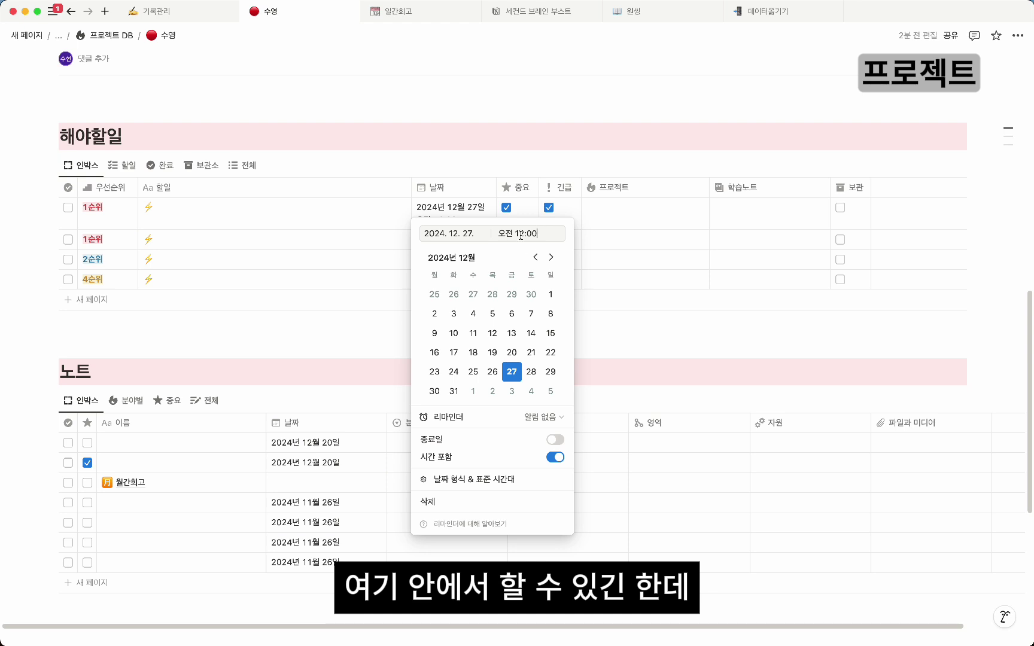
pyautogui.press('Escape')
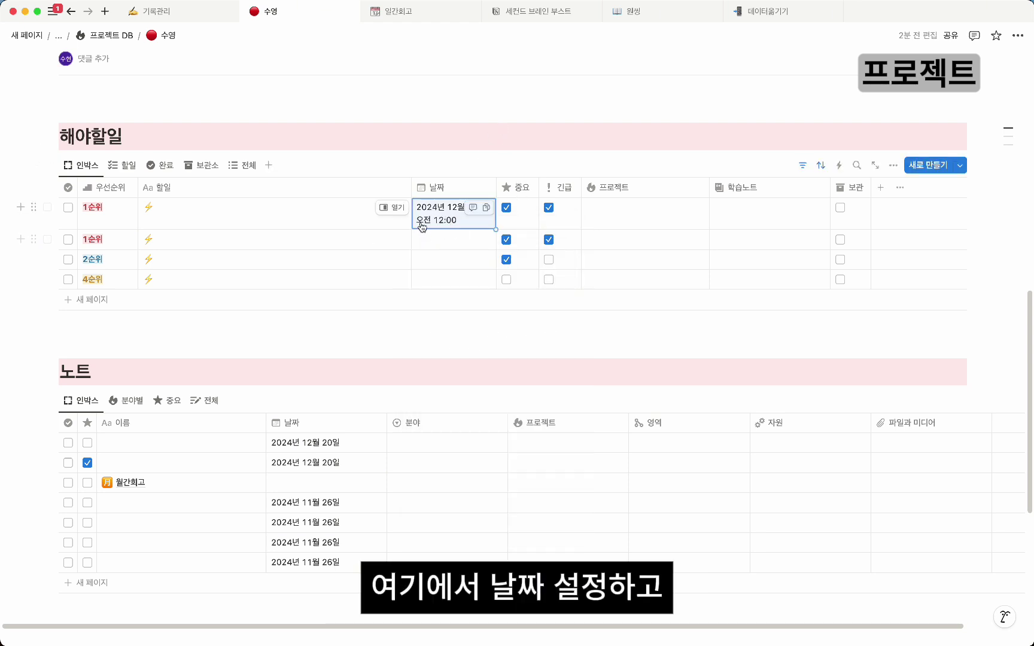
pyautogui.click(455, 144)
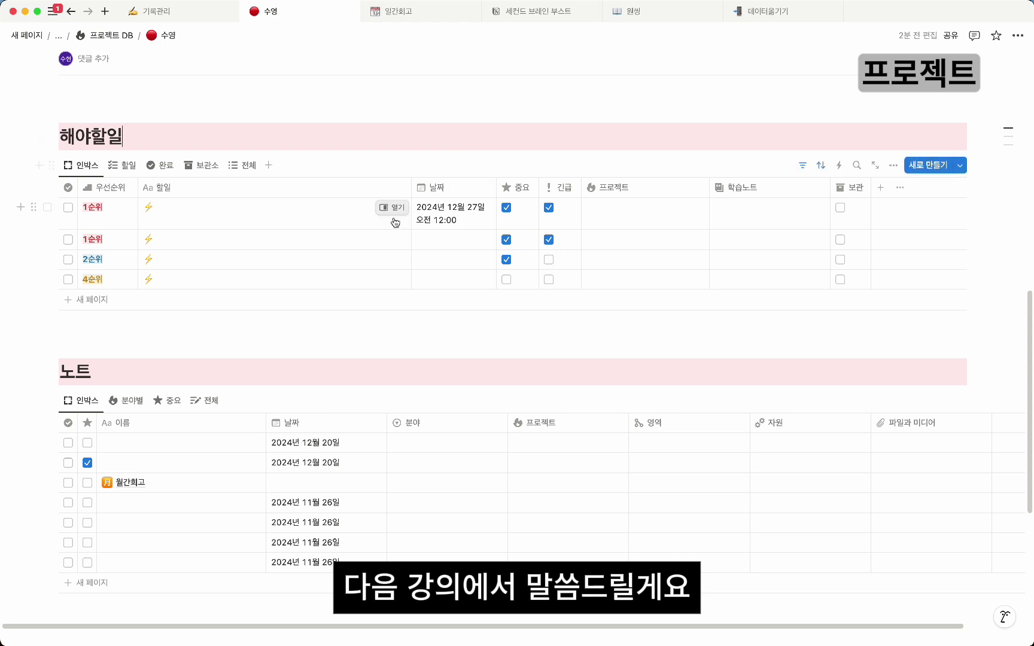
# - Check the 할일 and 완료 views of the 해야할일 list on the 수영 page, expanding and collapsing the hidden groups under 완료
pyautogui.scroll(-1, 207, 202)
pyautogui.scroll(1, 385, 207)
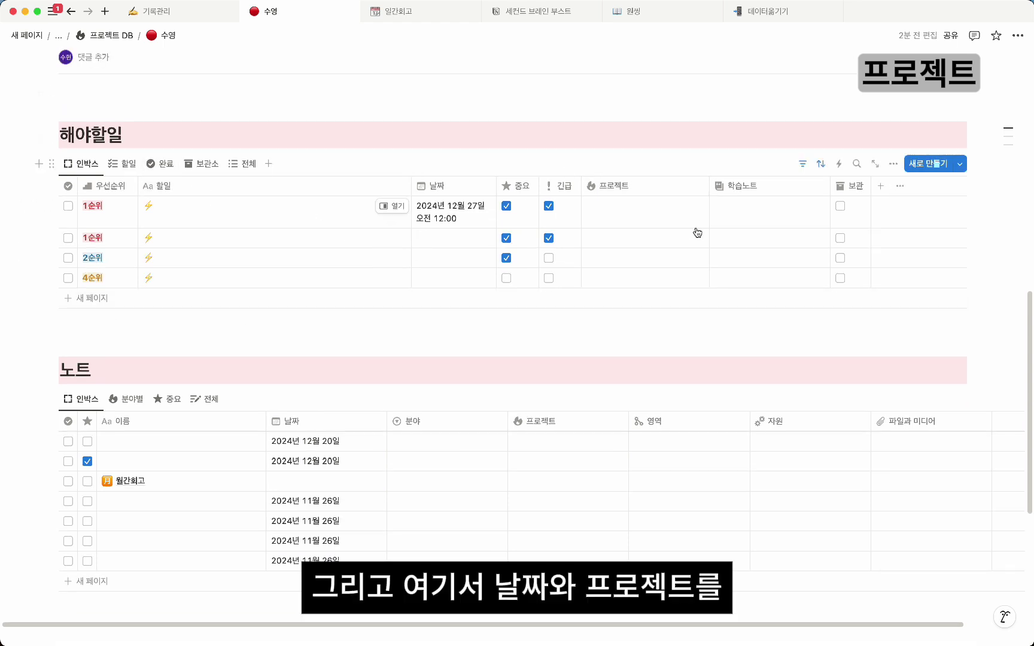
pyautogui.click(128, 167)
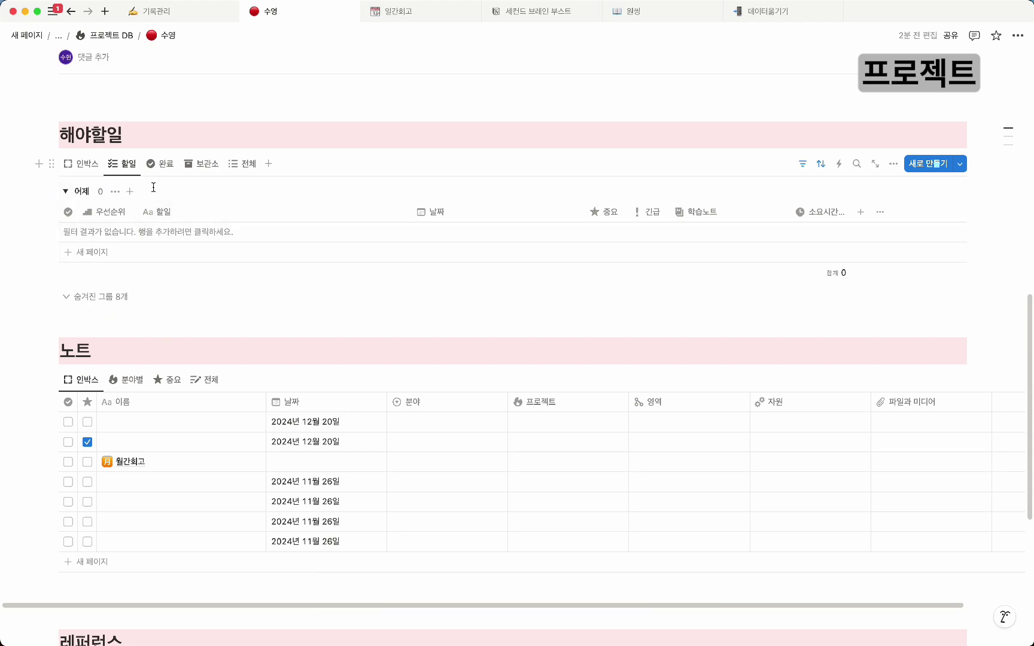
pyautogui.click(159, 164)
pyautogui.click(93, 191)
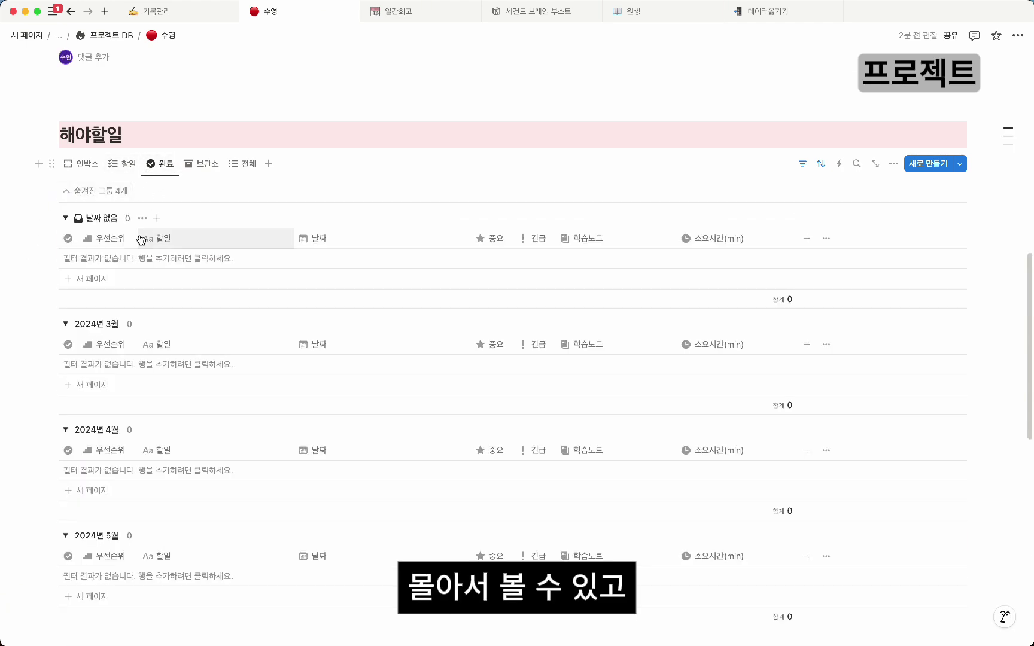
pyautogui.click(93, 192)
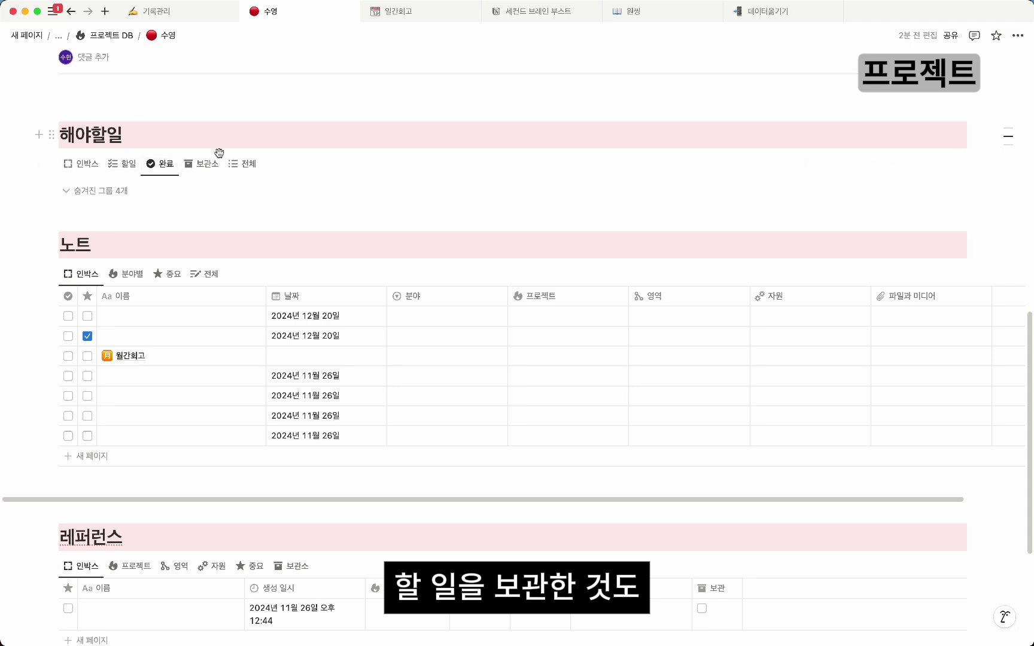
# - Look at the 보관소 and 전체 views of the 해야할일 list and return to its 할일 view
pyautogui.click(207, 163)
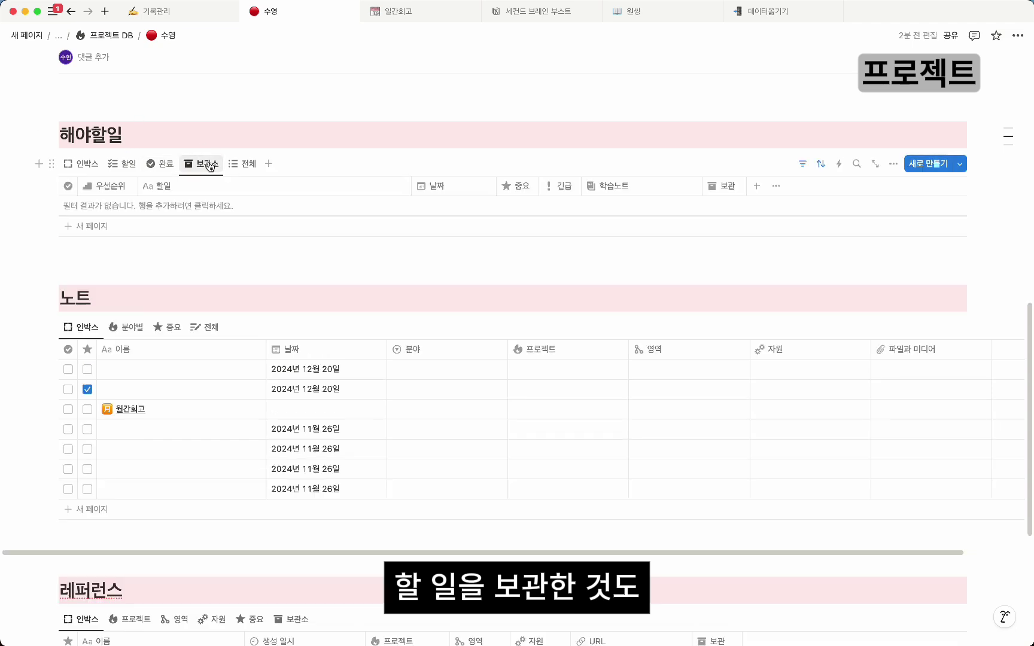
pyautogui.click(242, 164)
pyautogui.click(123, 163)
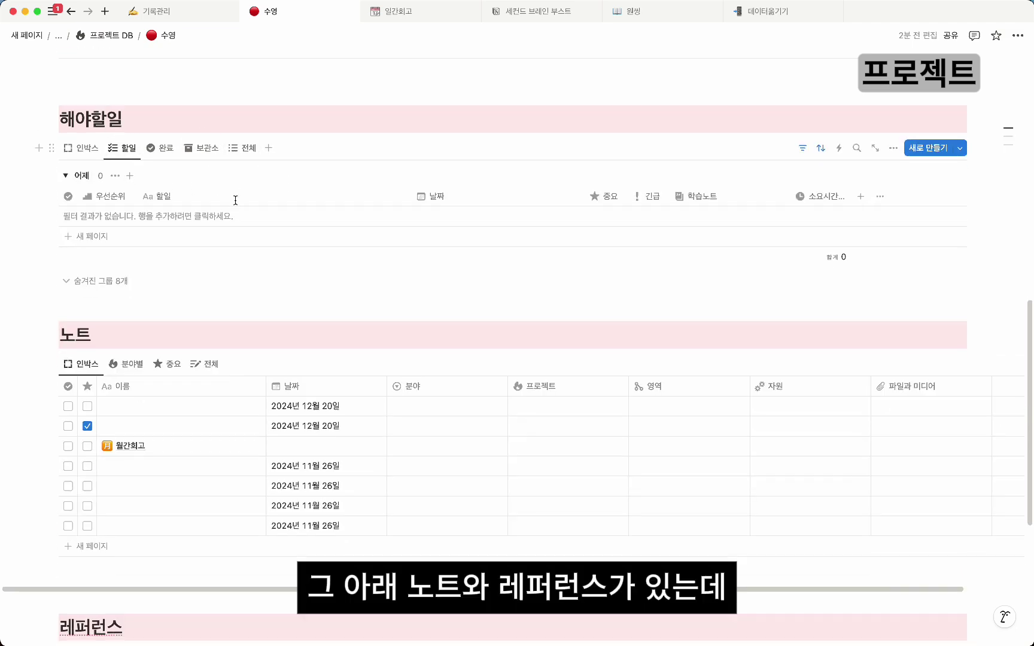
# - Look over the 노트 and 레퍼런스 sections of the 수영 page and return to the page's beginning
pyautogui.scroll(-5, 182, 201)
pyautogui.scroll(-3, 138, 227)
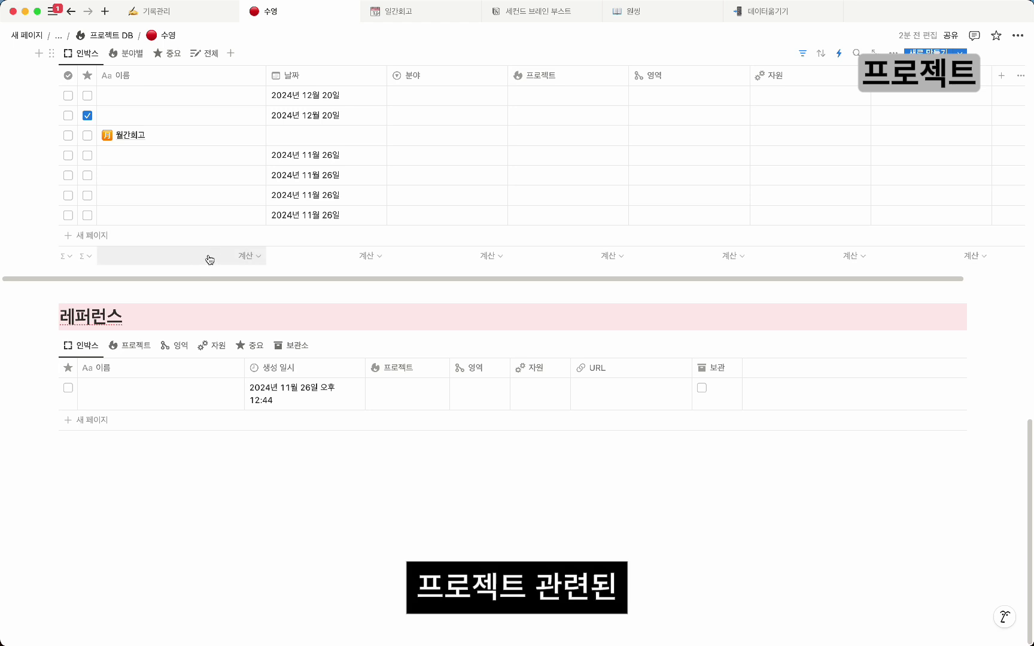
pyautogui.scroll(2, 338, 266)
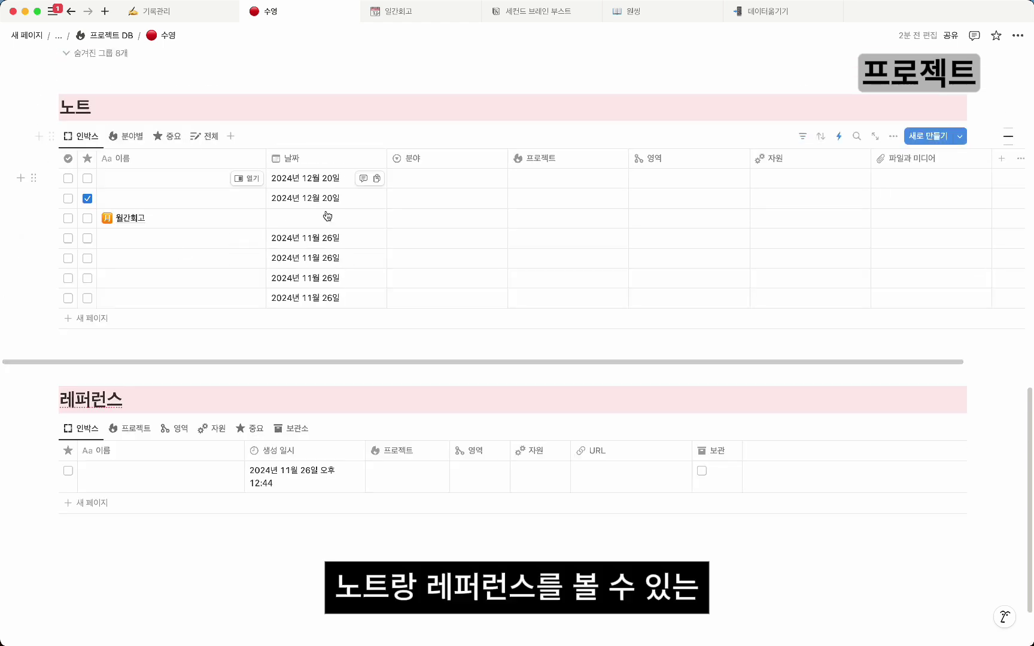
pyautogui.scroll(1, 370, 309)
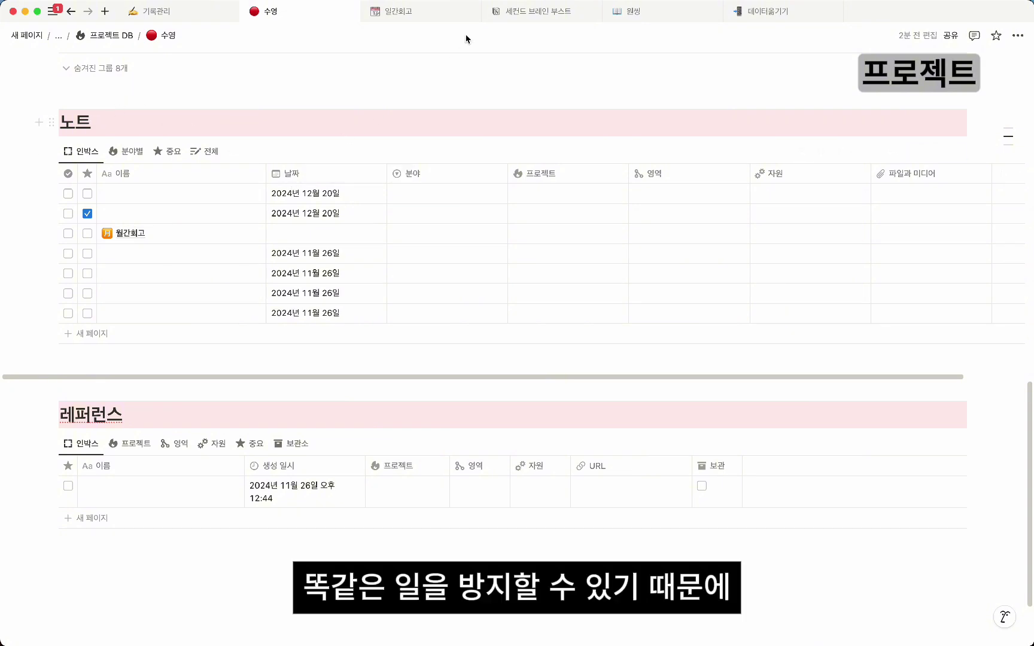
pyautogui.scroll(5, 246, 156)
pyautogui.scroll(10, 246, 156)
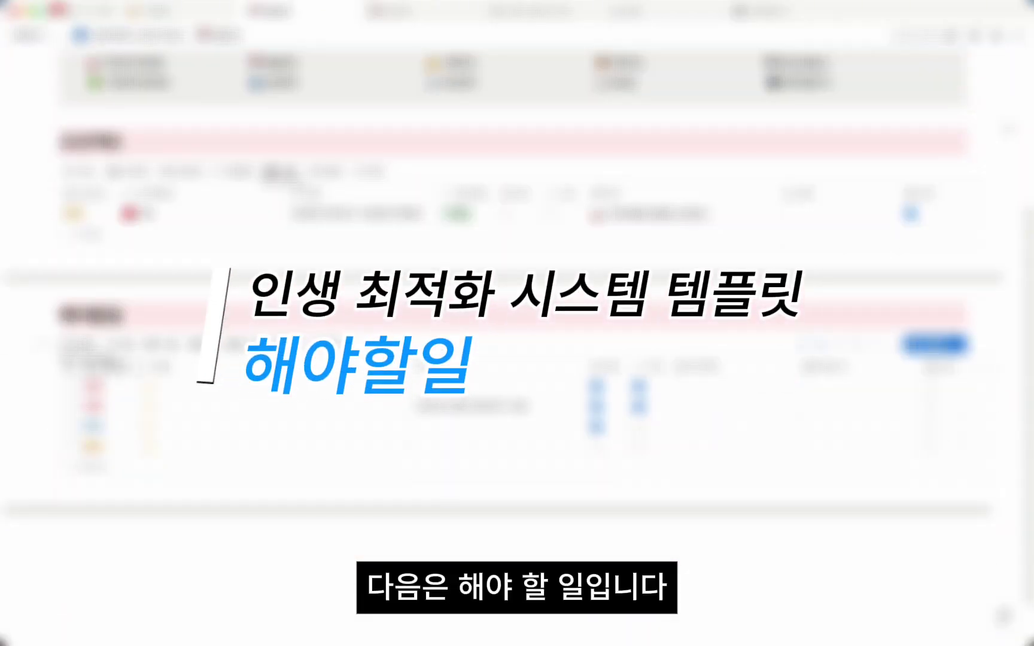
# - On the 할일관리 page, show the 프로젝트 inbox and compare its columns with those of the 해야할일 inbox
pyautogui.scroll(-1, 175, 297)
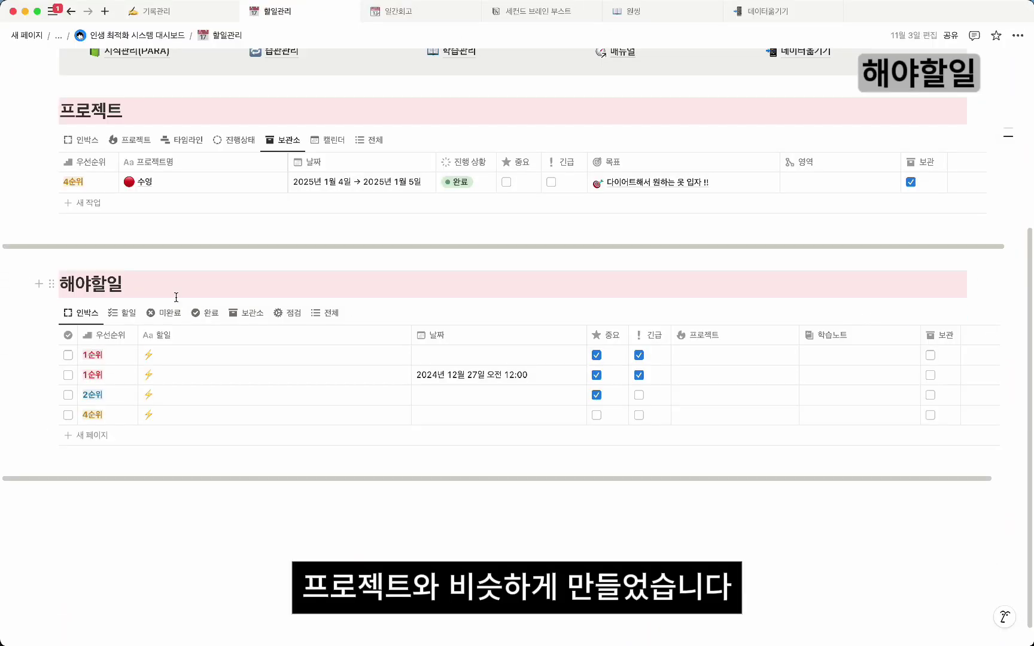
pyautogui.scroll(-1, 131, 315)
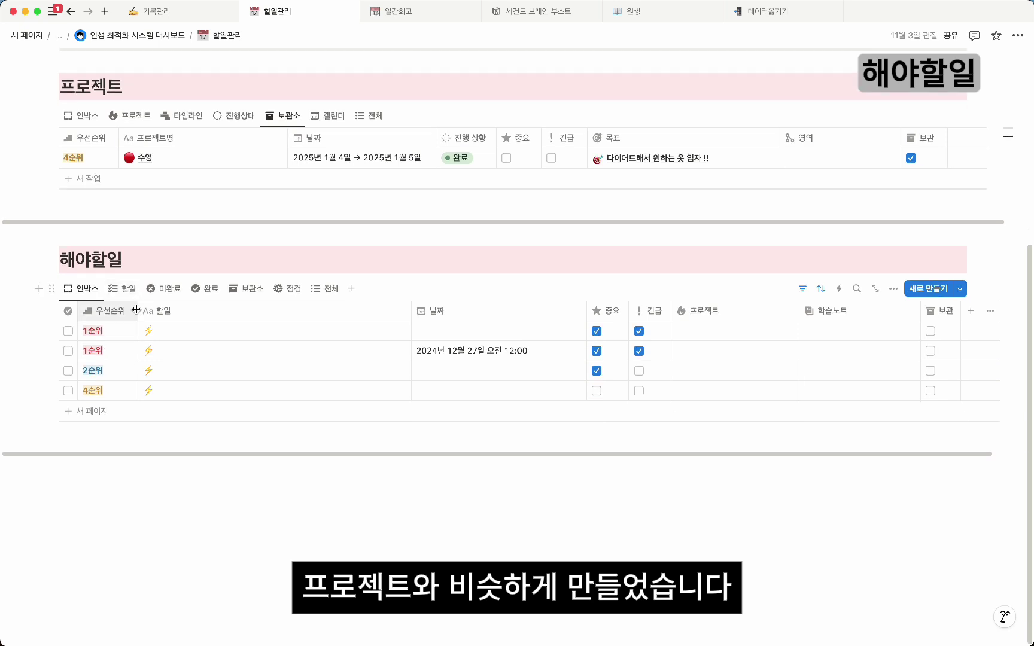
pyautogui.hscroll(2, 562, 333)
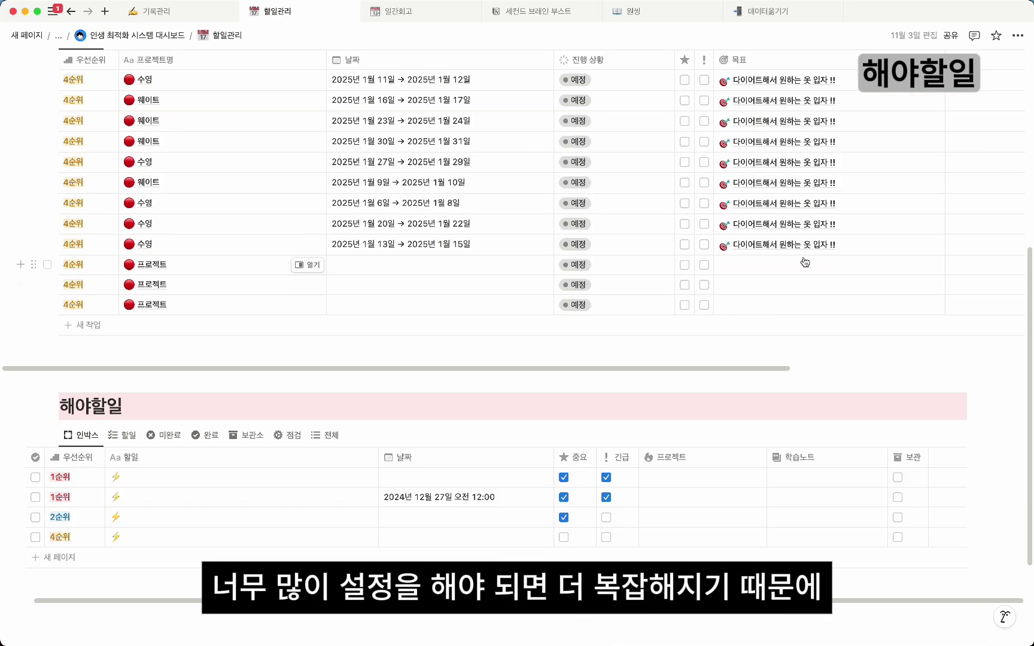
pyautogui.hscroll(2, 805, 263)
pyautogui.hscroll(8, 805, 263)
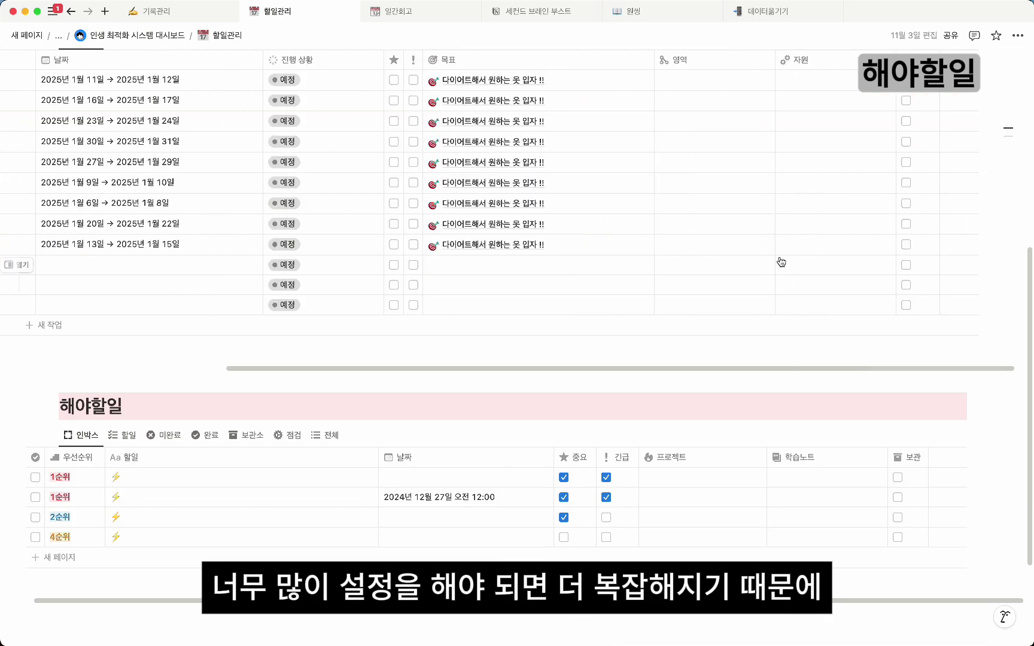
pyautogui.scroll(-4, 730, 395)
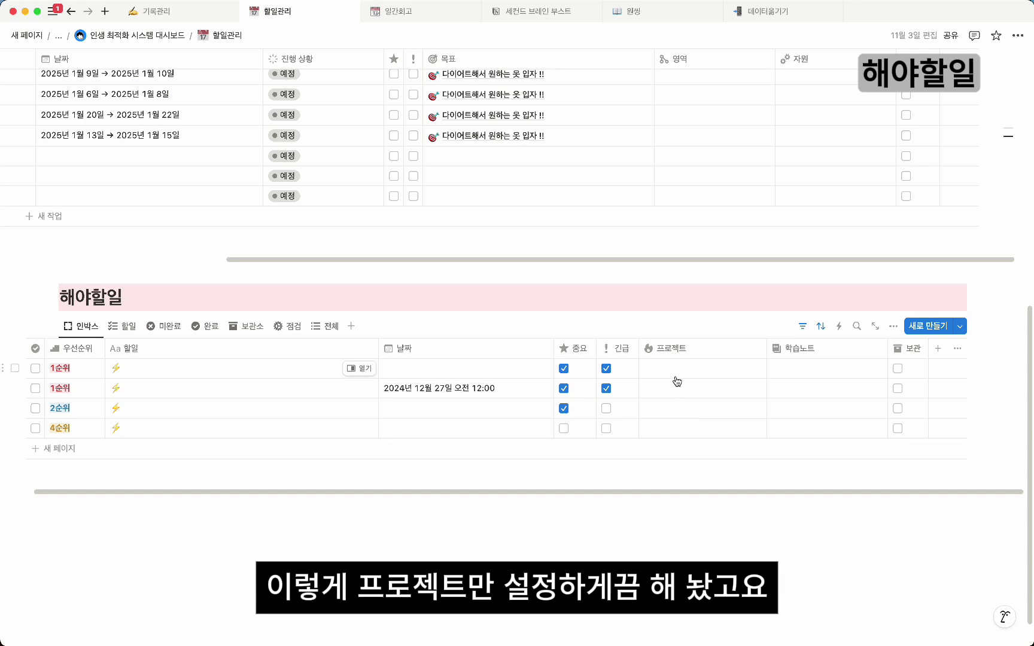
# - Review the 목표 entries of the 프로젝트 inbox and the priority order of tasks in the 해야할일 inbox
pyautogui.scroll(15, 676, 381)
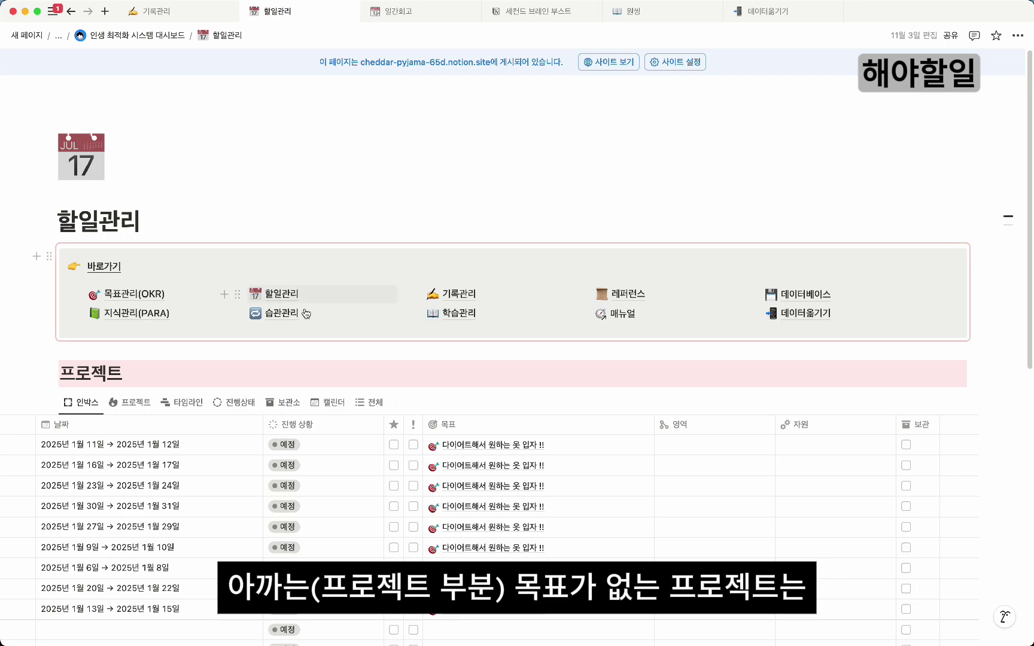
pyautogui.scroll(-5, 463, 317)
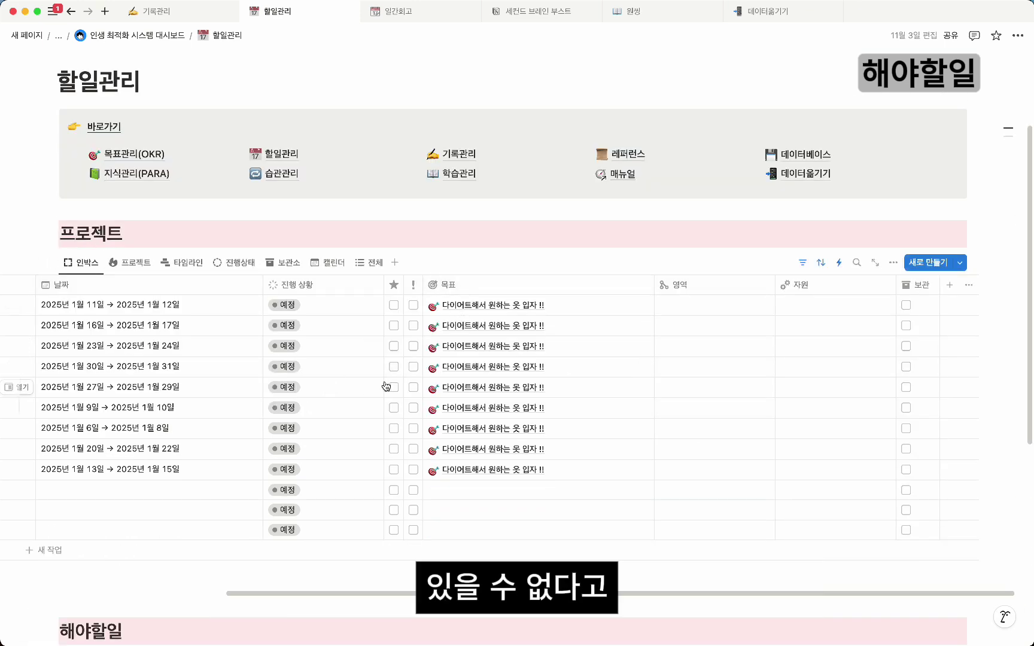
pyautogui.hscroll(-7, 385, 386)
pyautogui.scroll(-10, 384, 386)
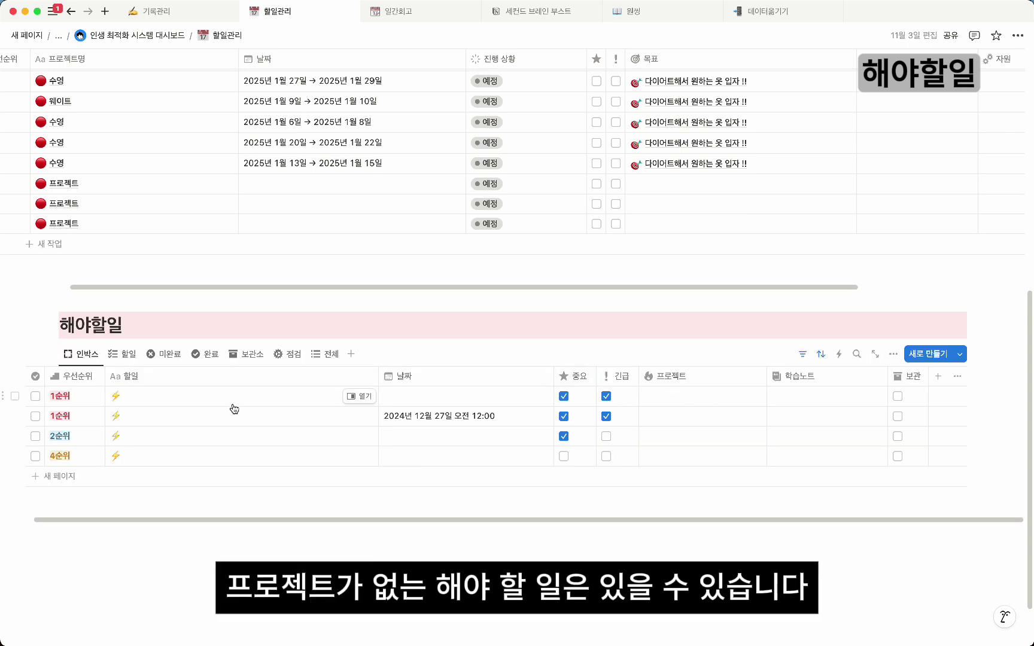
pyautogui.hscroll(-1, 173, 311)
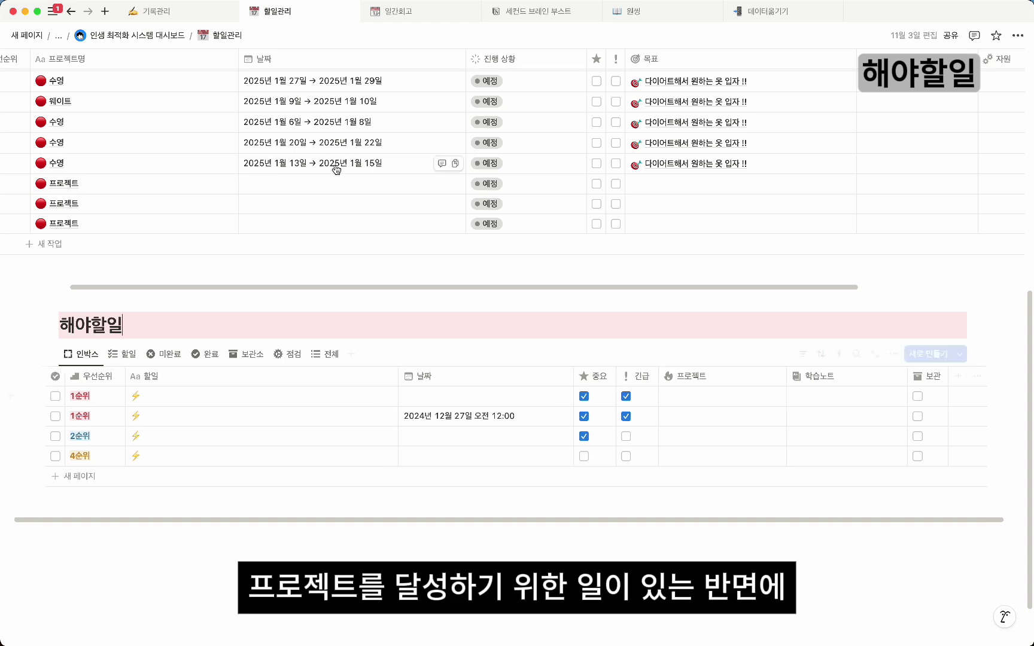
pyautogui.hscroll(-3, 335, 163)
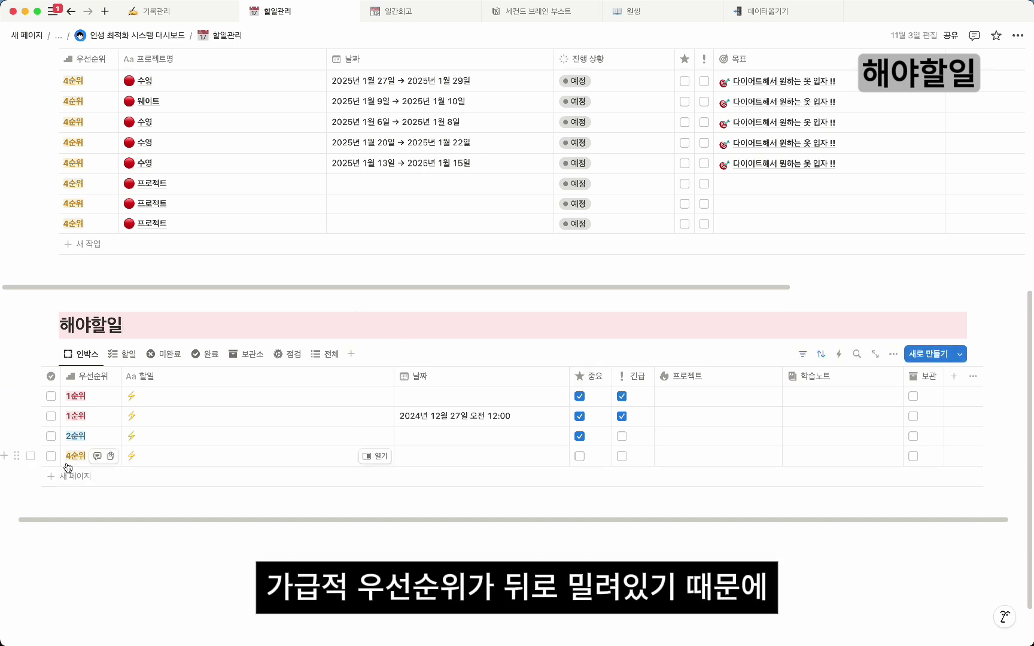
# - Look at the 학습관리 and 기록관리 shortcuts under 바로가기 and the tasks in the 해야할일 inbox
pyautogui.click(392, 314)
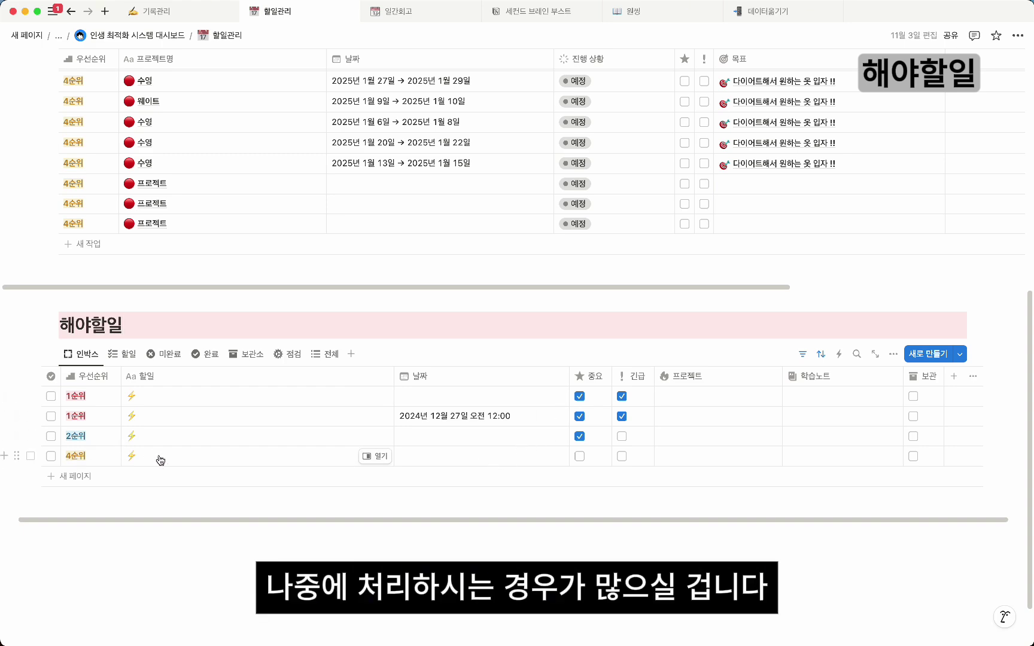
pyautogui.scroll(5, 127, 357)
pyautogui.scroll(4, 128, 357)
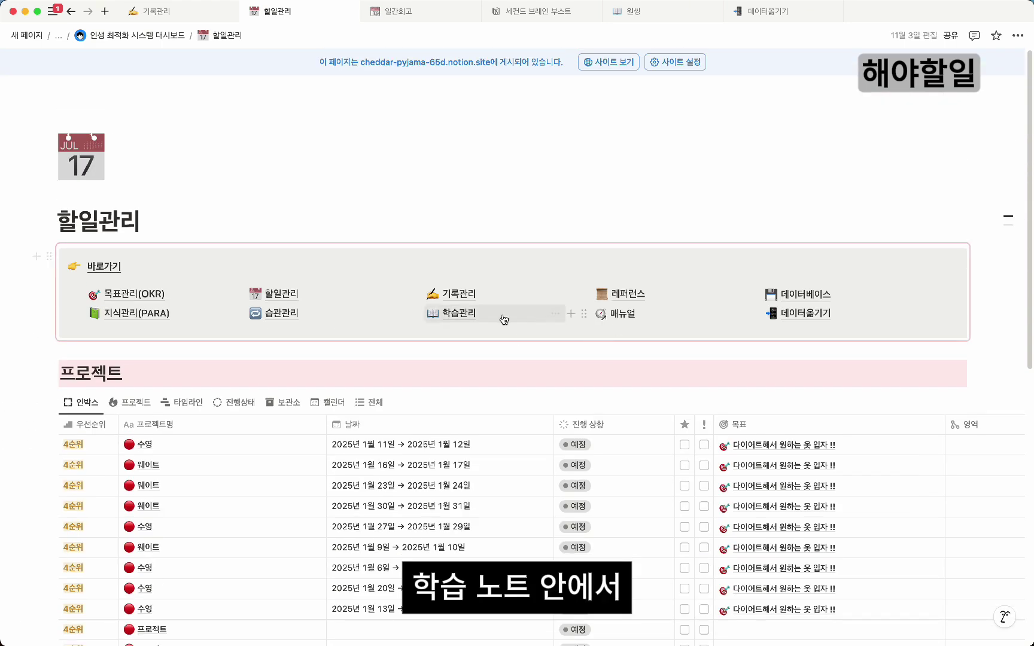
pyautogui.scroll(-10, 457, 322)
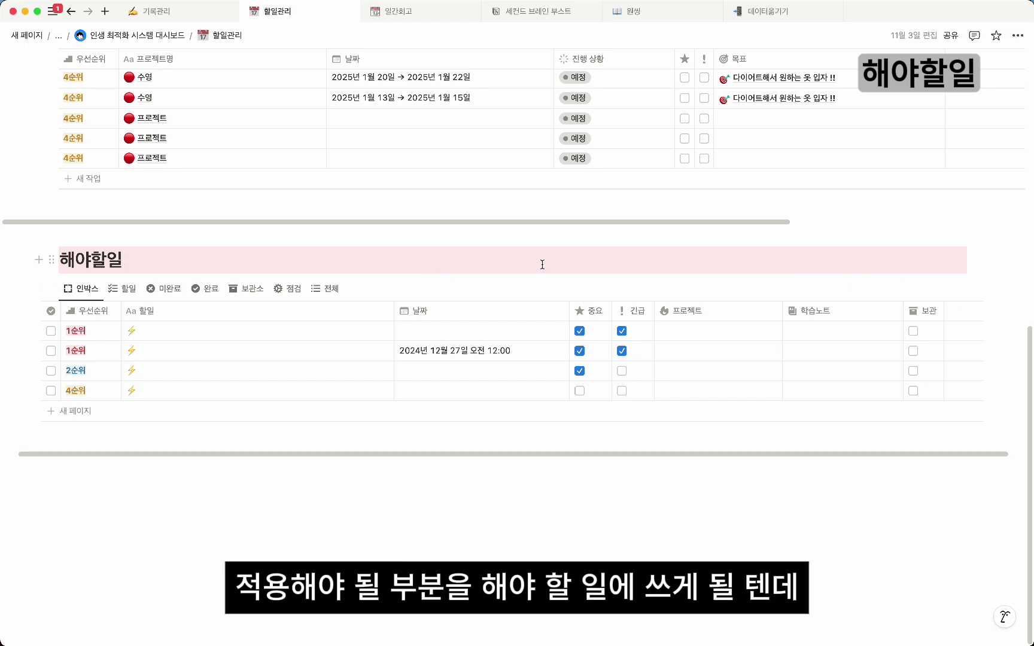
pyautogui.scroll(10, 364, 180)
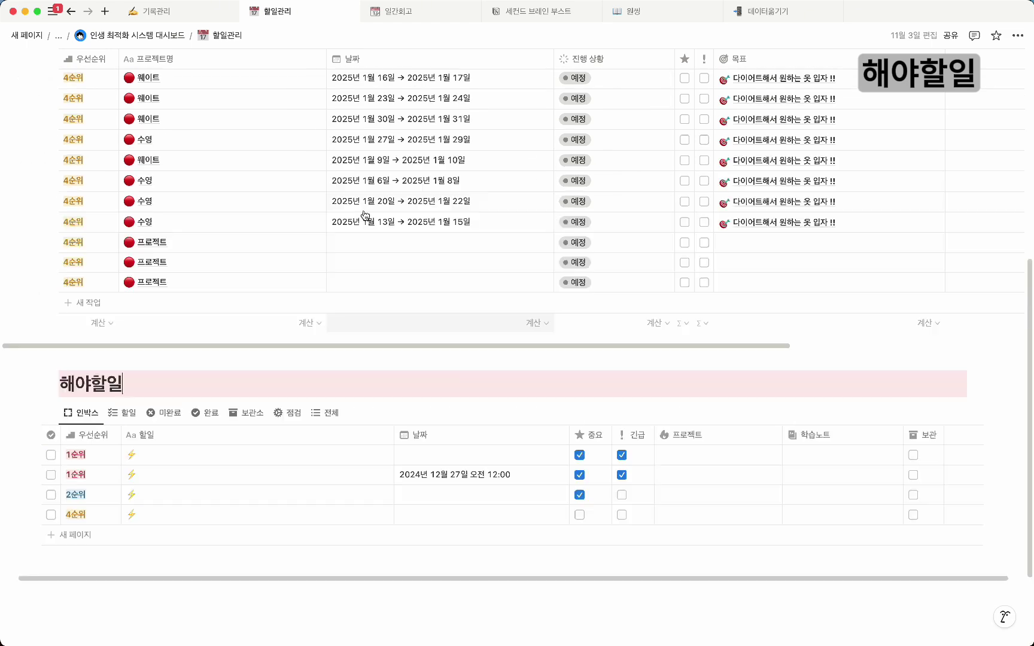
pyautogui.scroll(-2, 460, 257)
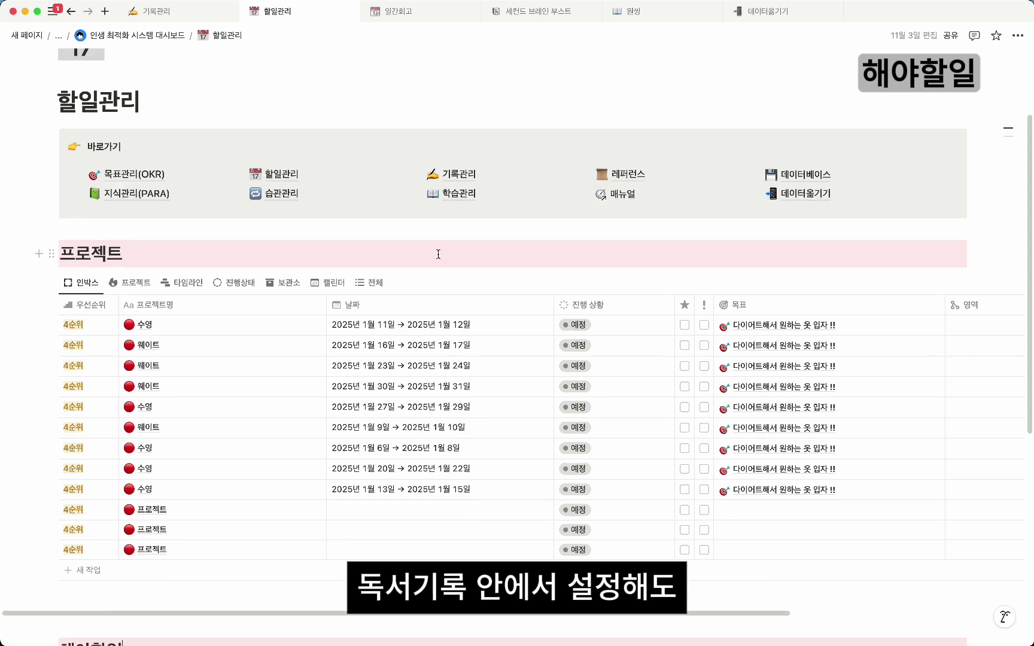
pyautogui.scroll(-8, 462, 204)
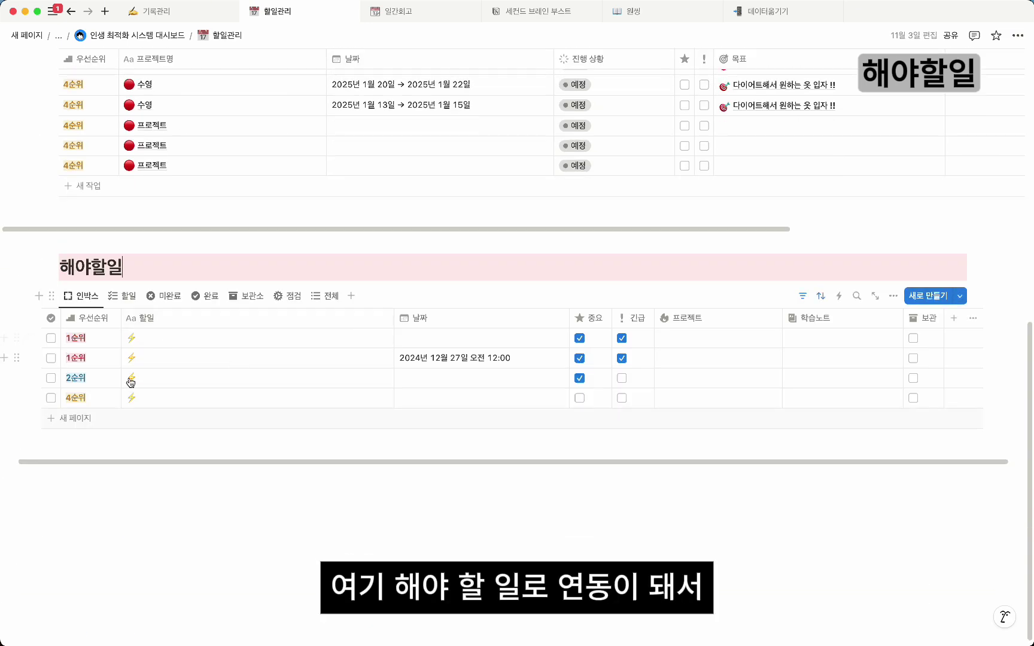
# - Compare the 할일 and 인박스 views of the 해야할일 database, ending on the 할일 view
pyautogui.click(123, 296)
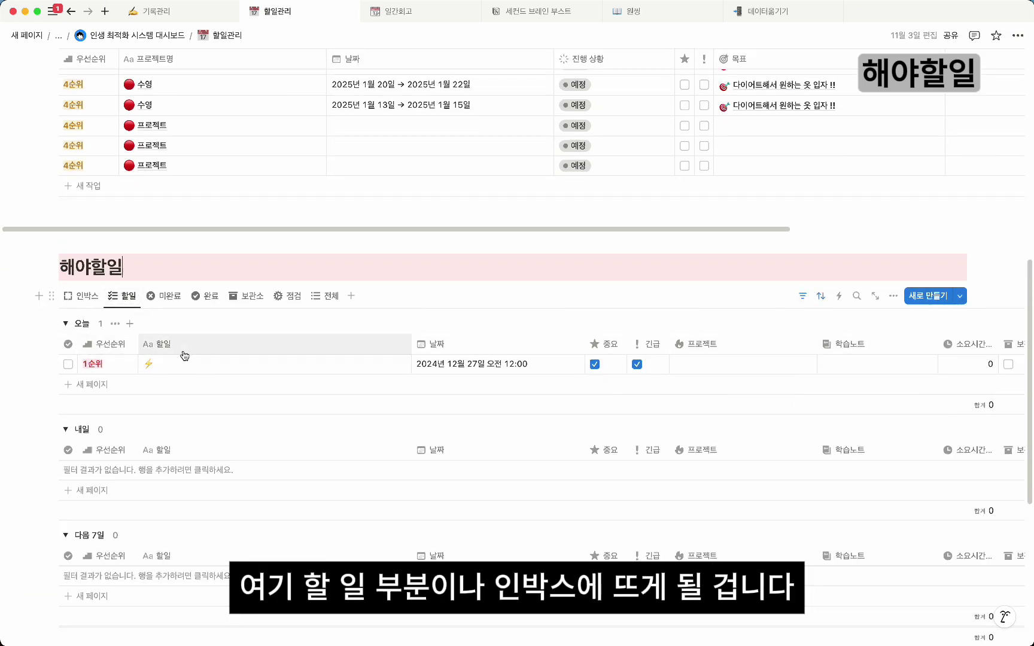
pyautogui.click(90, 300)
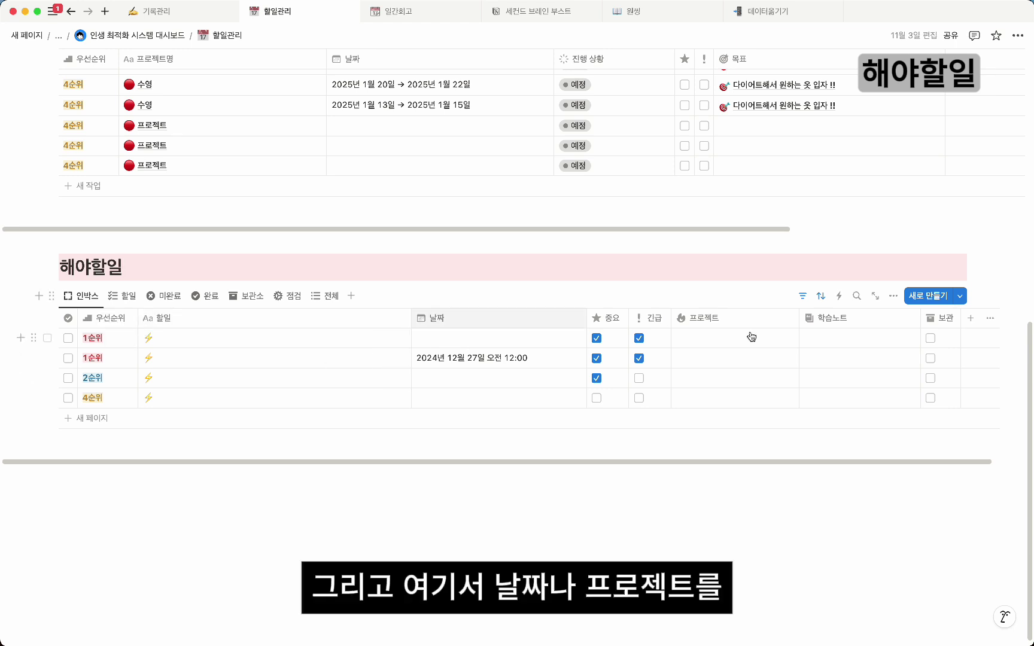
pyautogui.click(129, 296)
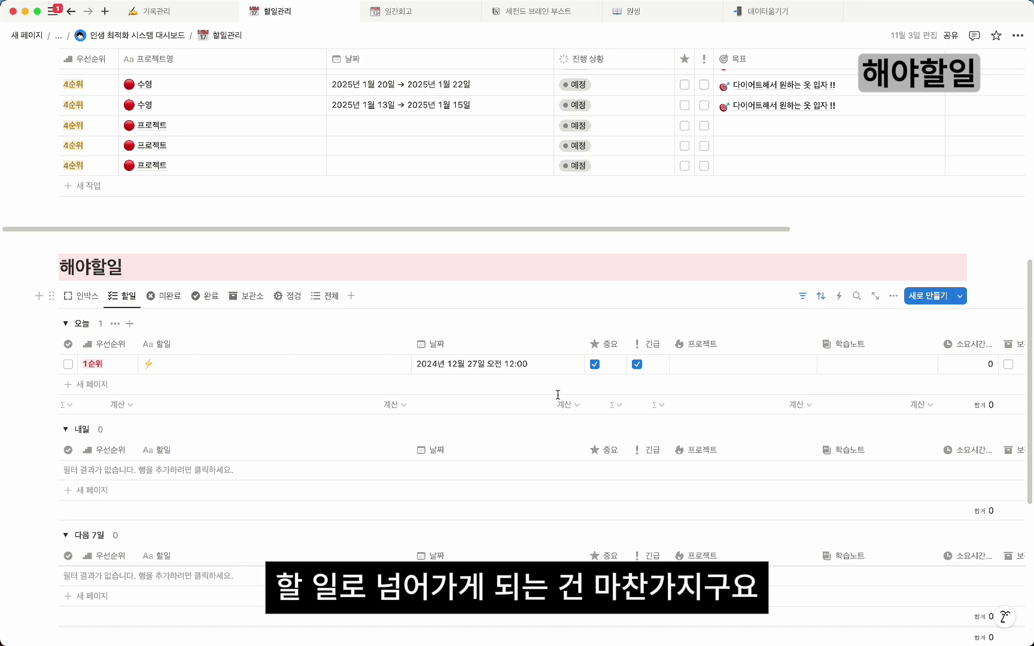
# - Examine the date groups from 어제 to 다음 30일 in the 할일 view and open the 미완료 view of 해야할일
pyautogui.scroll(-2, 211, 313)
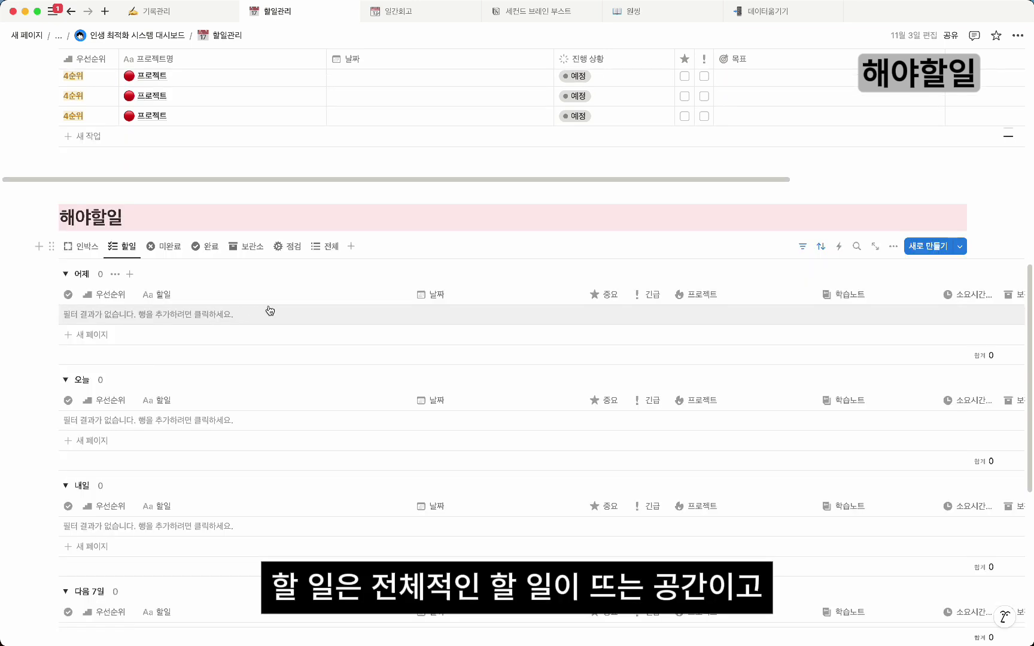
pyautogui.scroll(-2, 270, 310)
pyautogui.scroll(-2, 291, 265)
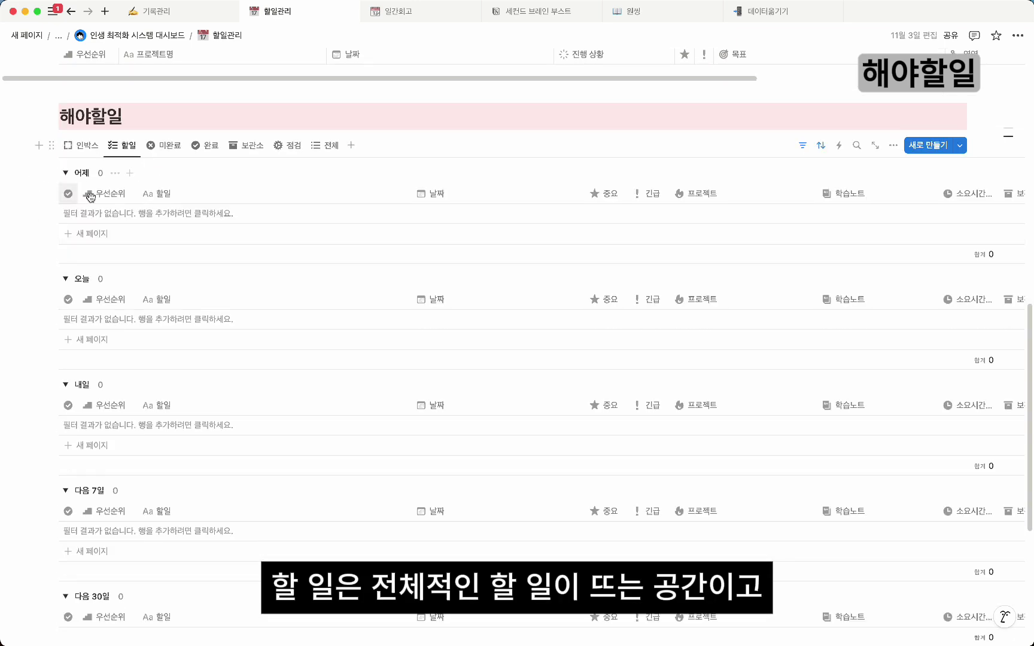
pyautogui.scroll(-3, 60, 149)
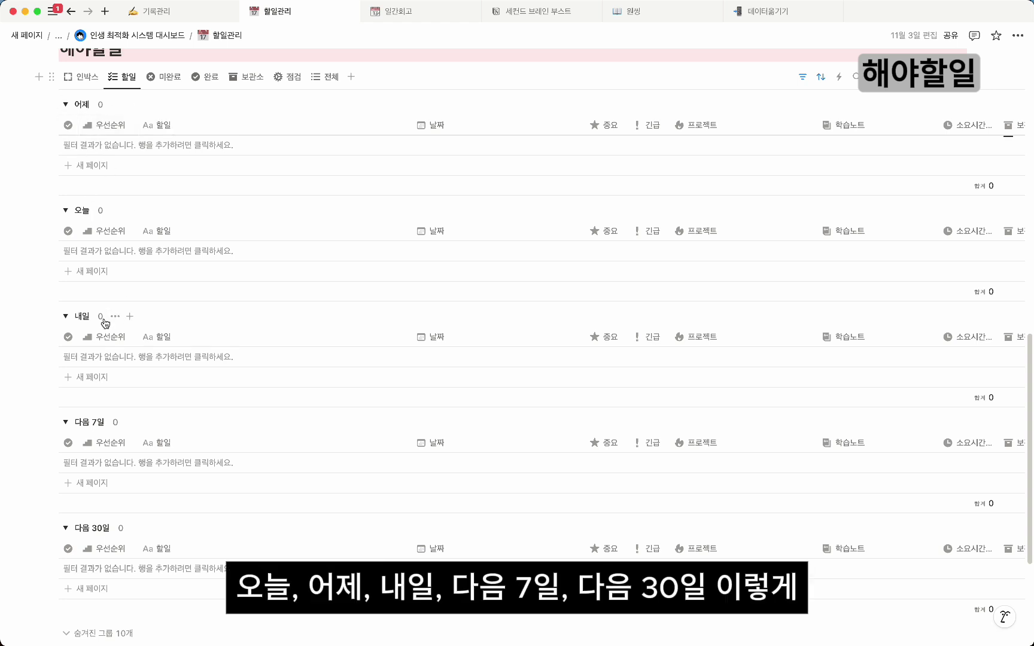
pyautogui.scroll(-9, 105, 323)
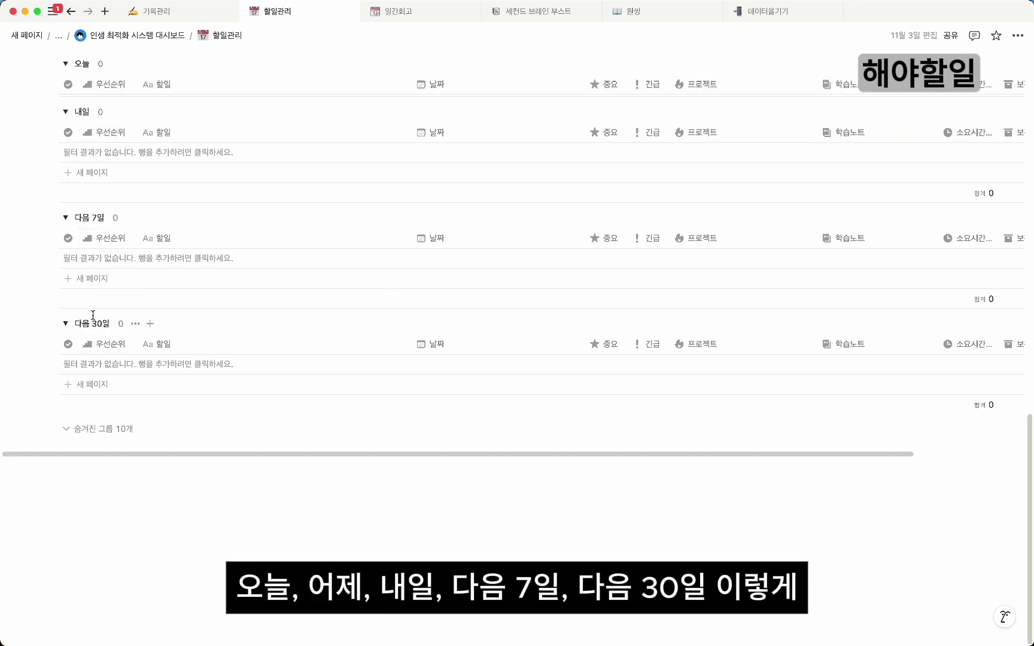
pyautogui.scroll(10, 93, 314)
pyautogui.click(66, 314)
pyautogui.click(66, 315)
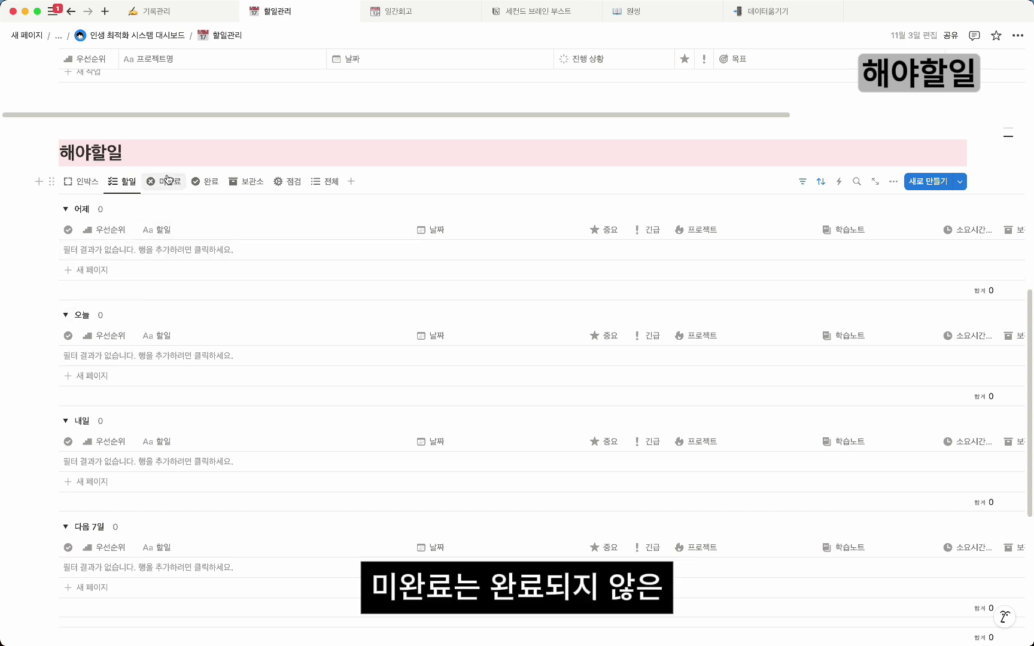
pyautogui.click(166, 183)
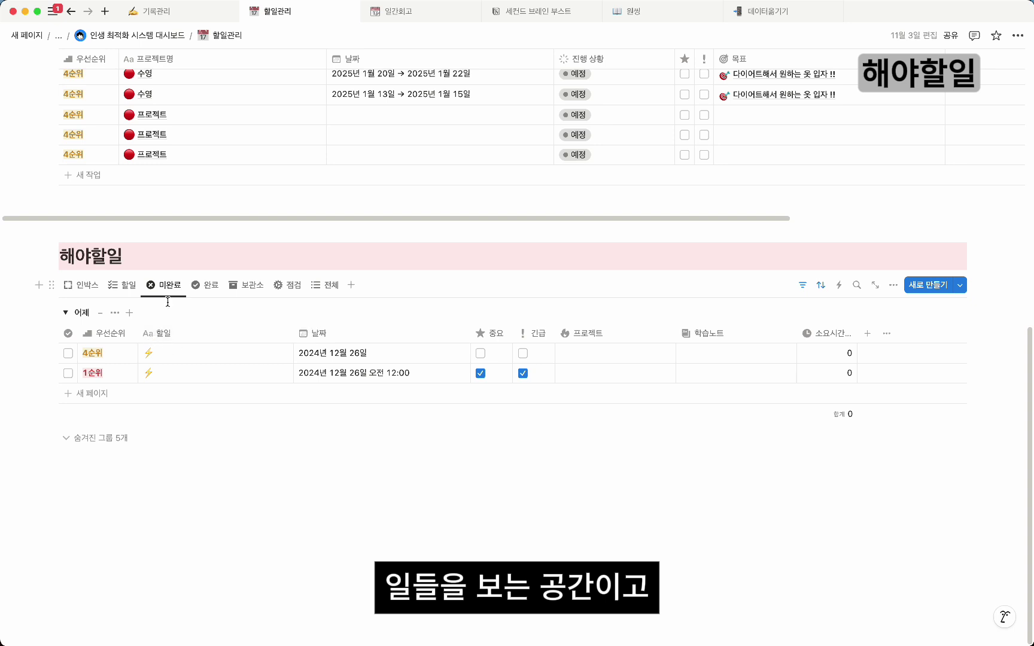
# - Look at the completed tasks in the 완료 view of 해야할일, revisit the 할일 view and open the 보관소 view
pyautogui.click(202, 285)
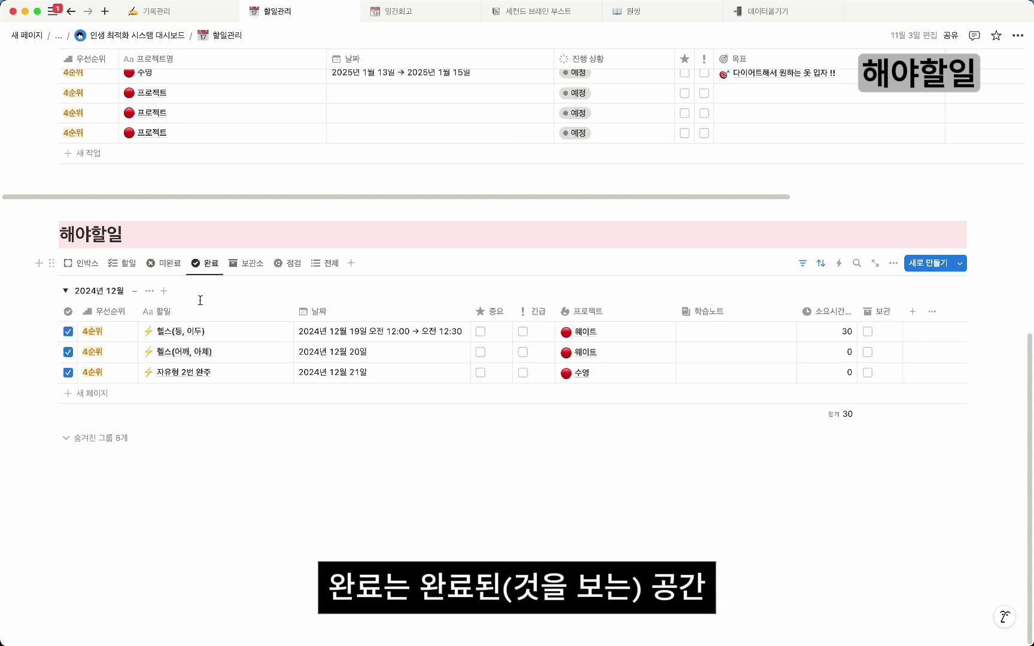
pyautogui.click(123, 263)
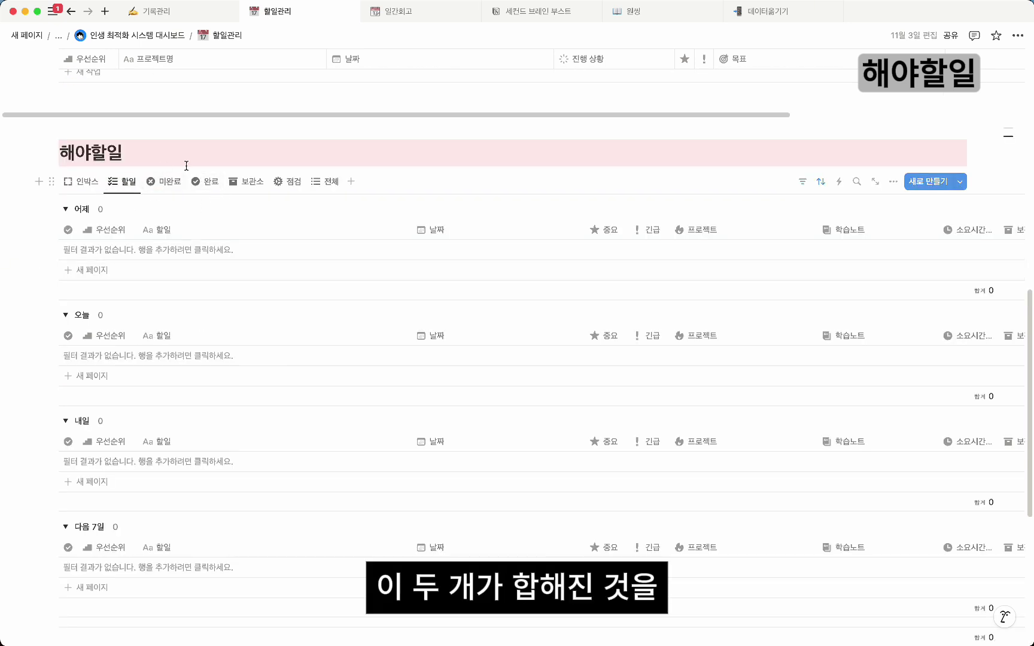
pyautogui.click(268, 186)
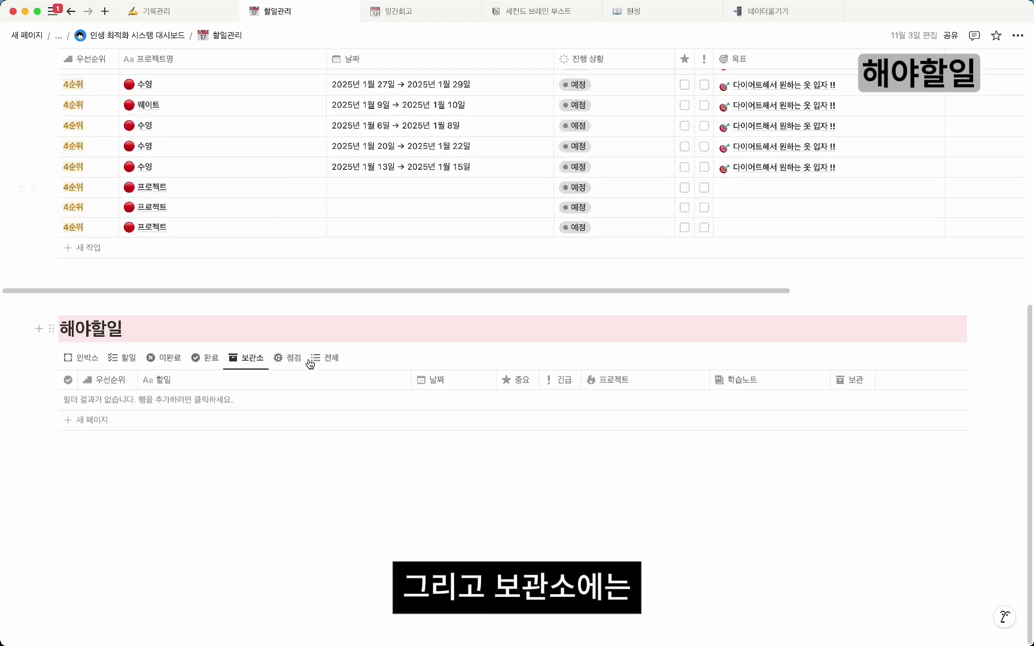
# - Compare the 인박스, 보관소 and 할일 views of 해야할일 to follow how tasks are archived, ending on the 보관소 view
pyautogui.click(206, 341)
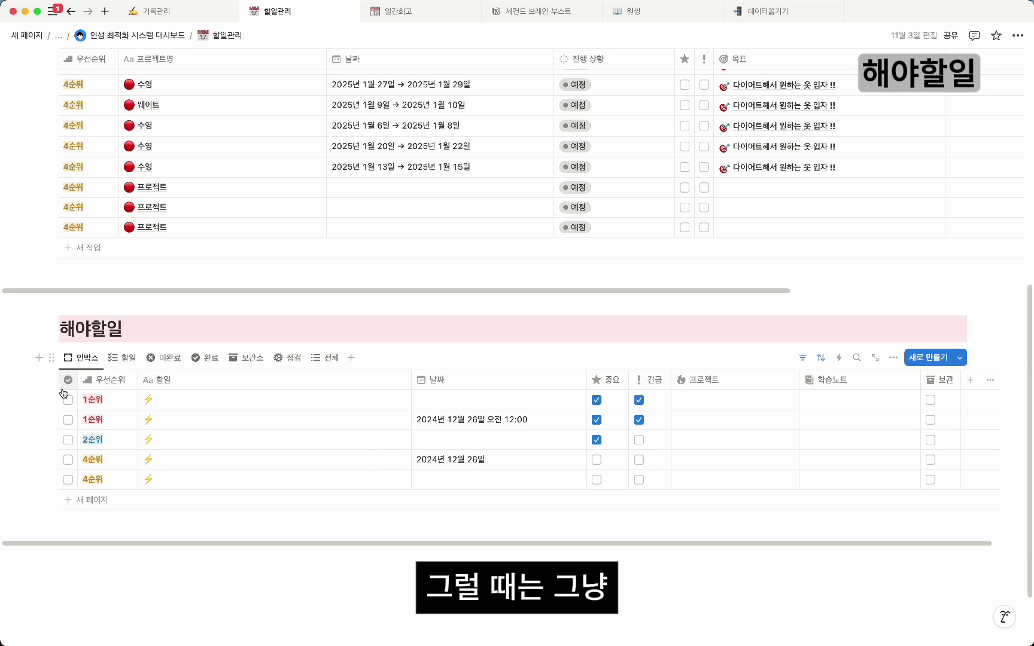
pyautogui.click(47, 380)
pyautogui.click(410, 328)
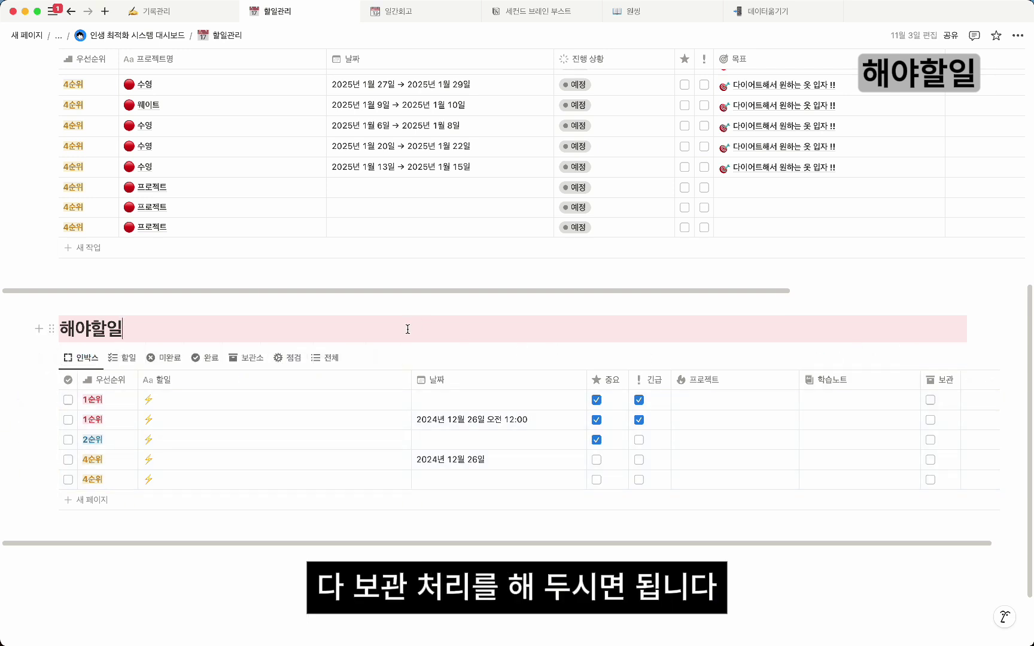
pyautogui.click(257, 364)
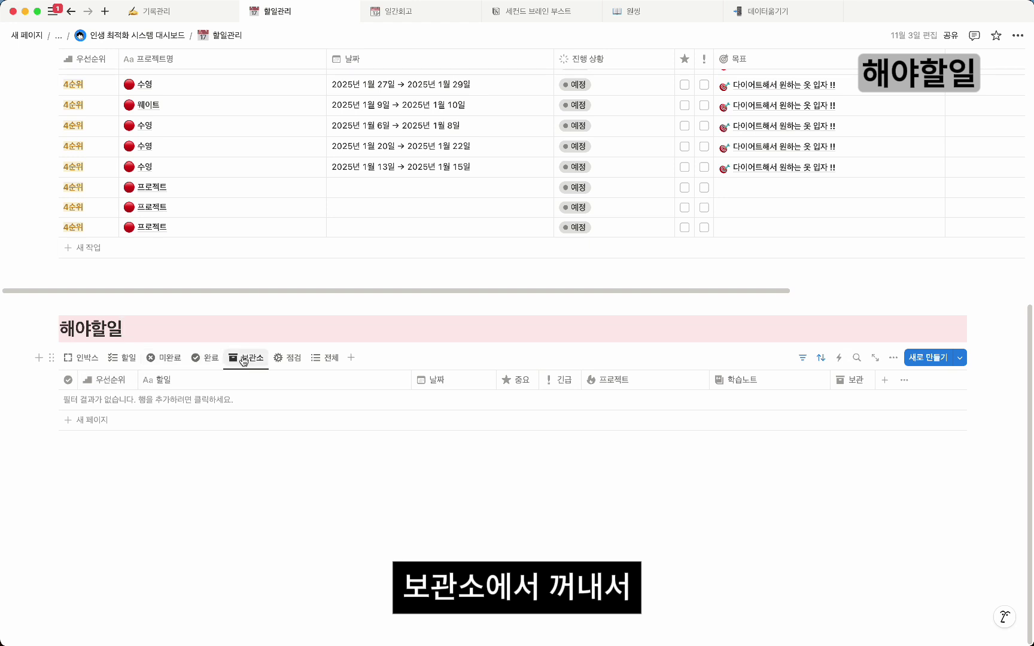
pyautogui.click(134, 362)
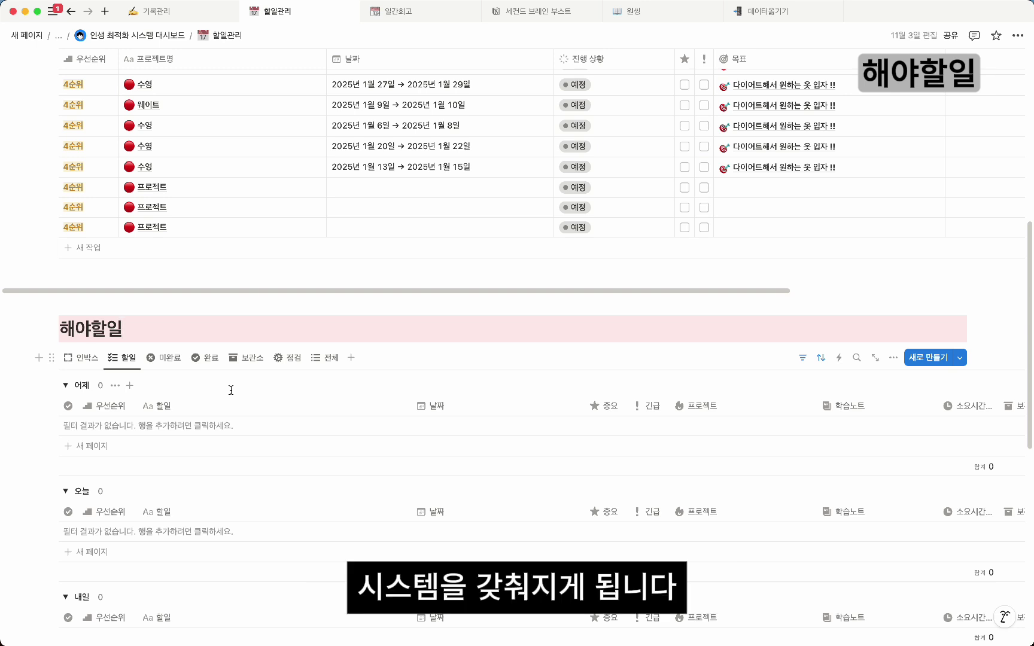
pyautogui.click(247, 357)
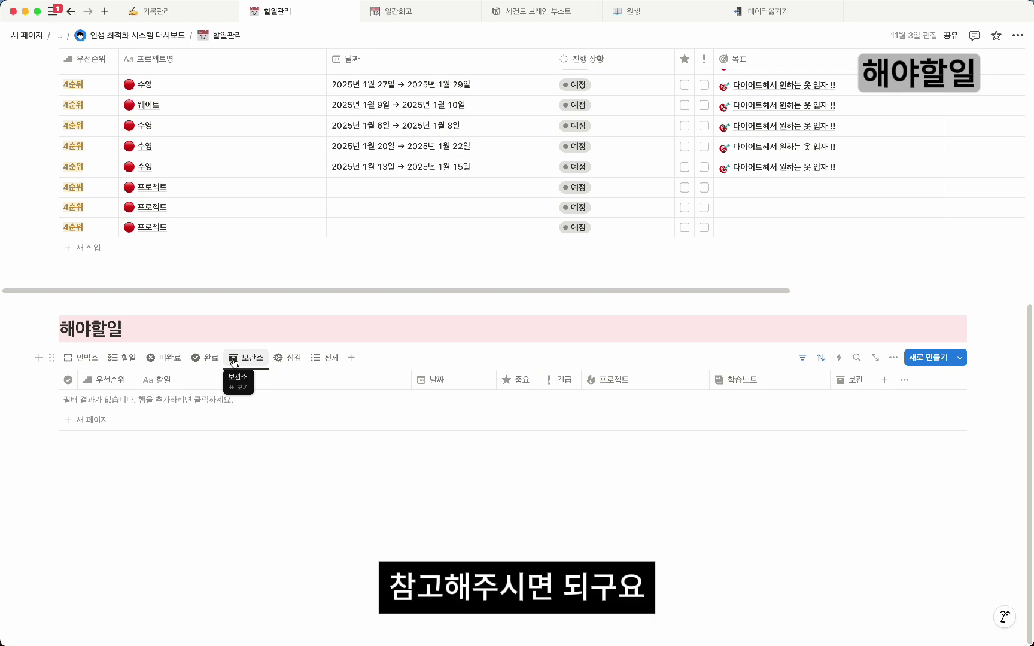
# - Open the 점검 view of 해야할일 and examine its tasks for missing 프로젝트 and 학습노트 links
pyautogui.click(289, 357)
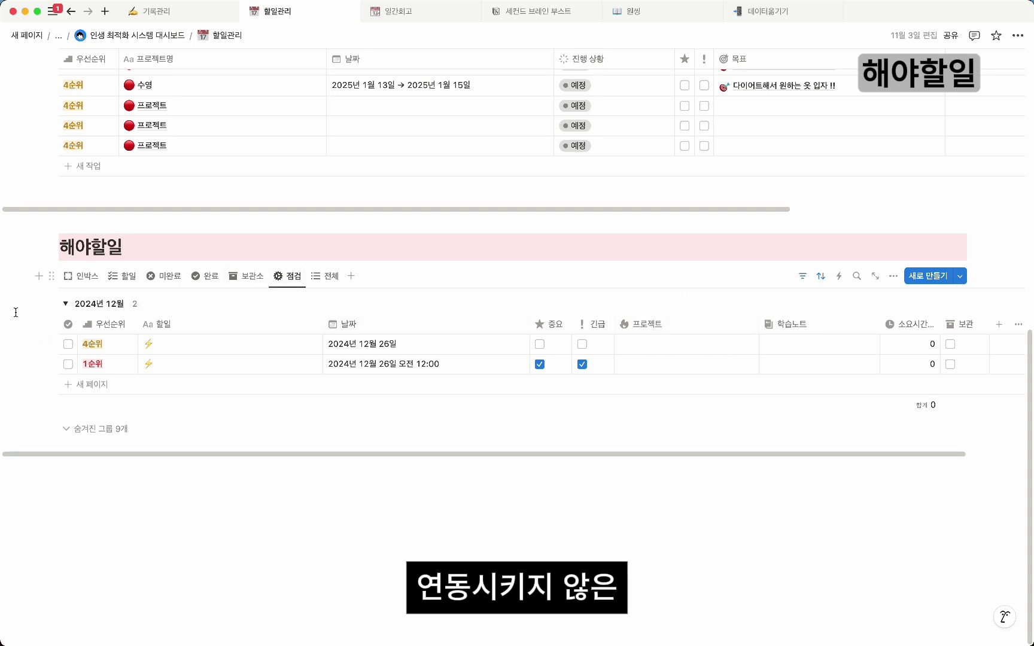
pyautogui.moveTo(16, 312)
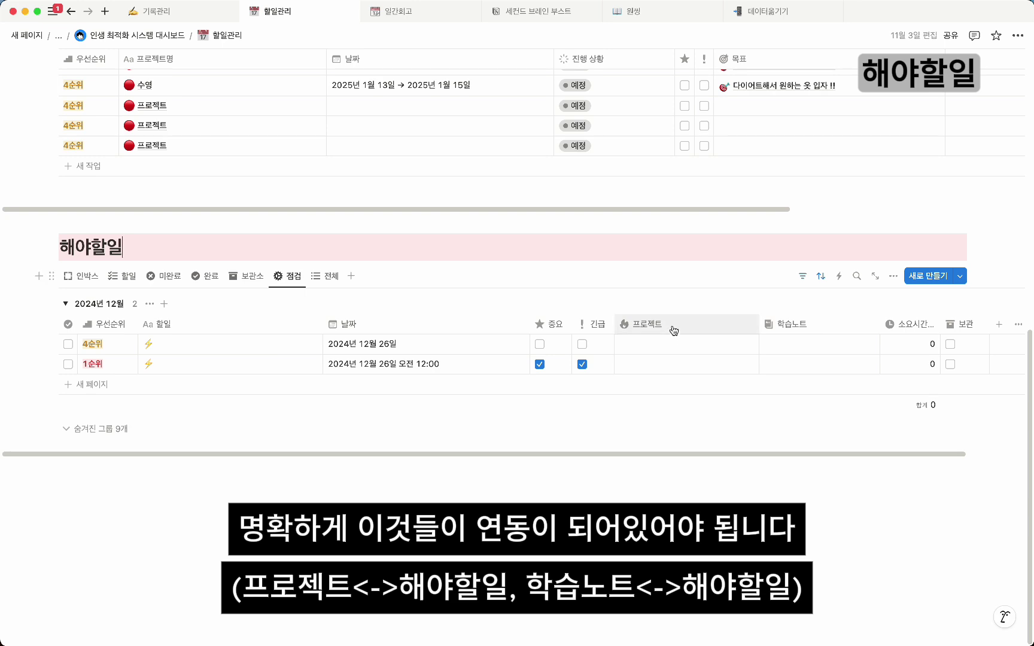
pyautogui.scroll(5, 672, 339)
pyautogui.scroll(-5, 718, 383)
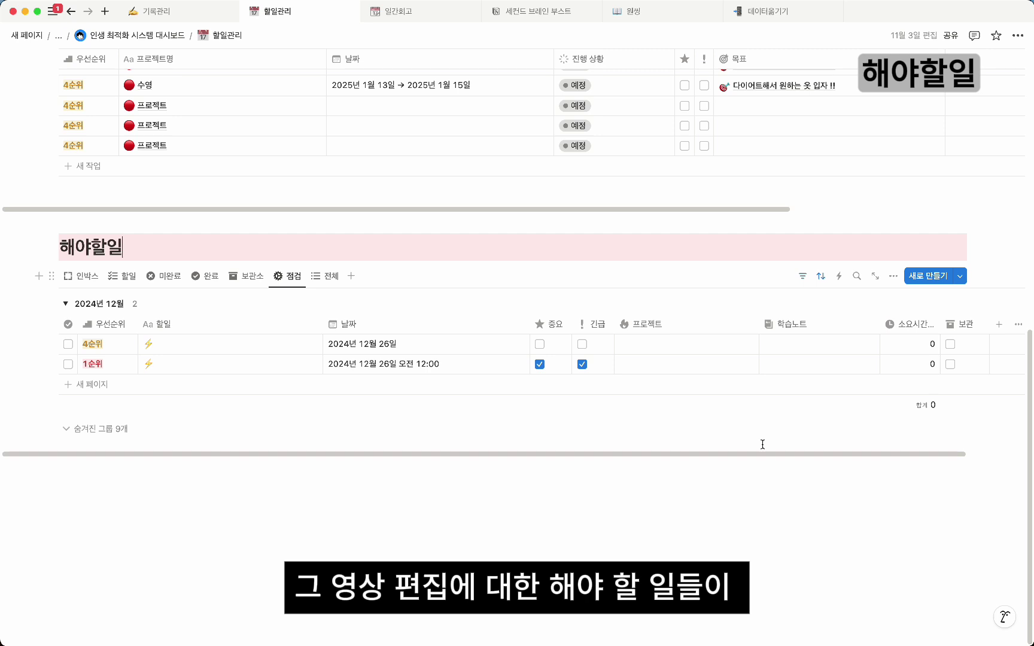
pyautogui.click(672, 350)
pyautogui.press('Escape')
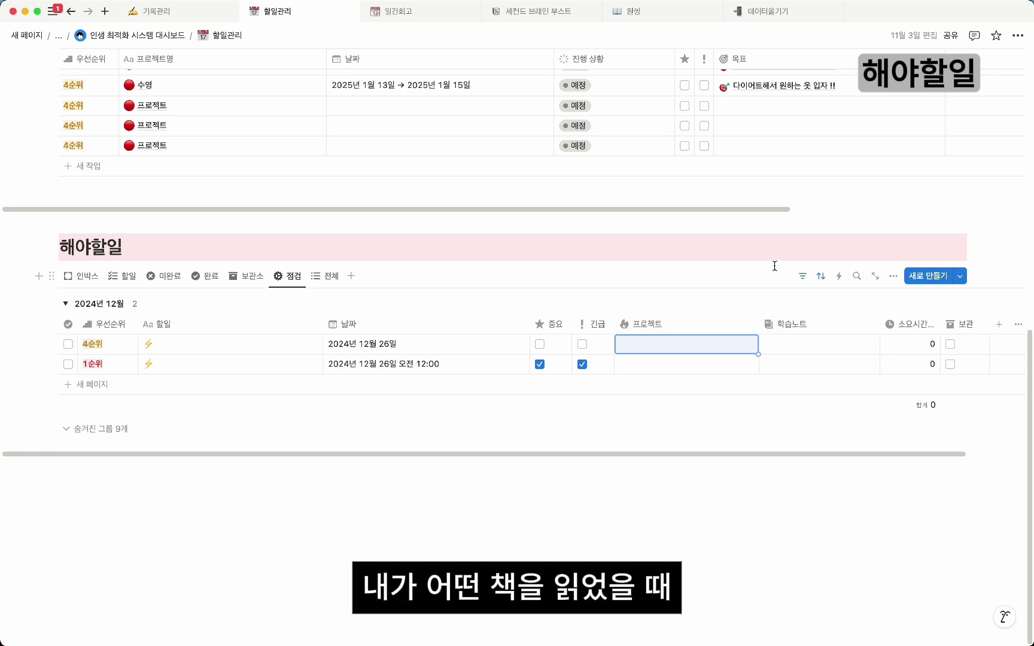
pyautogui.press('Escape')
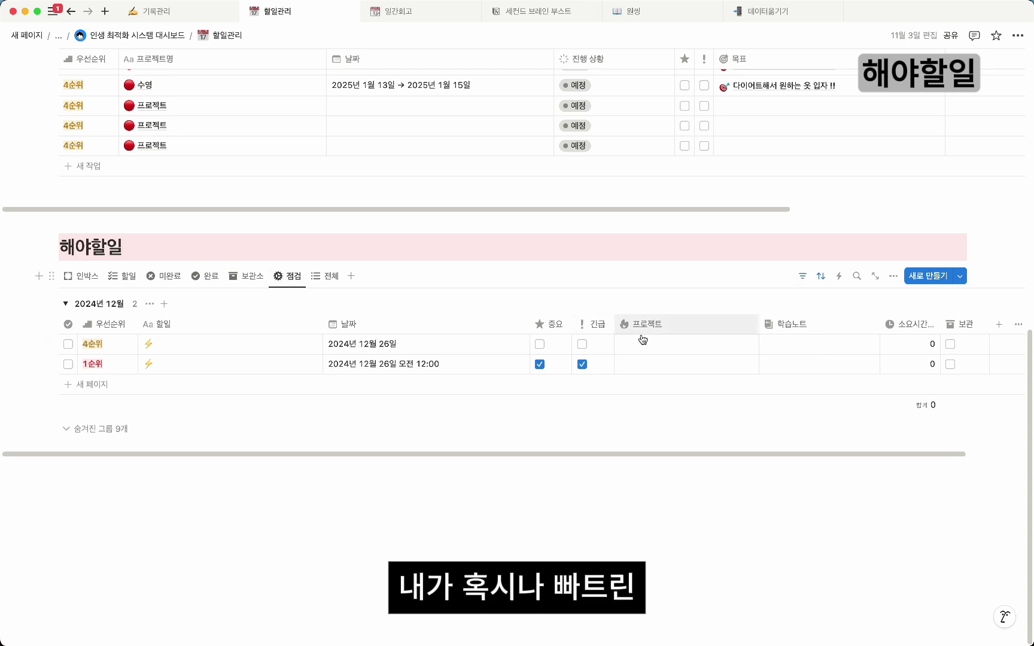
pyautogui.hscroll(2, 646, 344)
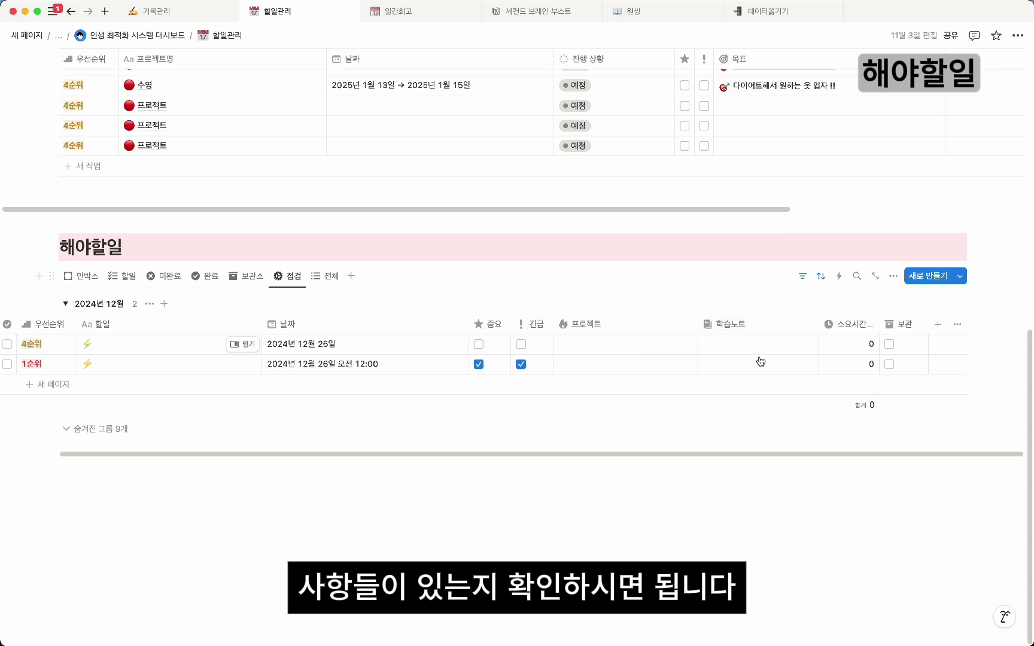
pyautogui.hscroll(-2, 727, 362)
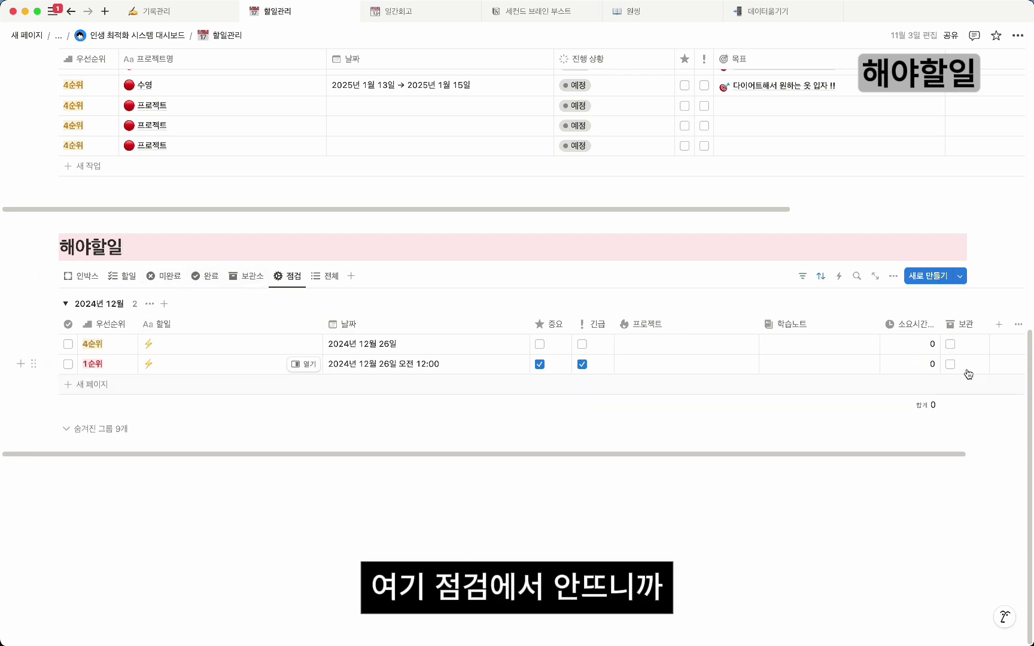
# - Look through all tasks in the 전체 view of 해야할일 and return to the 바로가기 and 프로젝트 sections
pyautogui.click(327, 276)
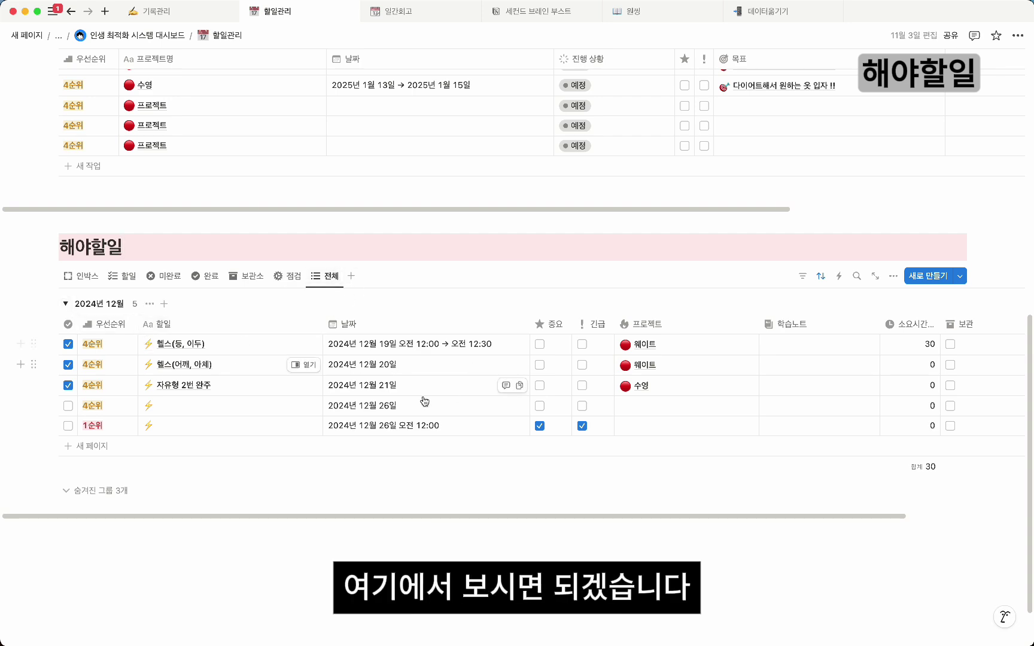
pyautogui.scroll(5, 247, 395)
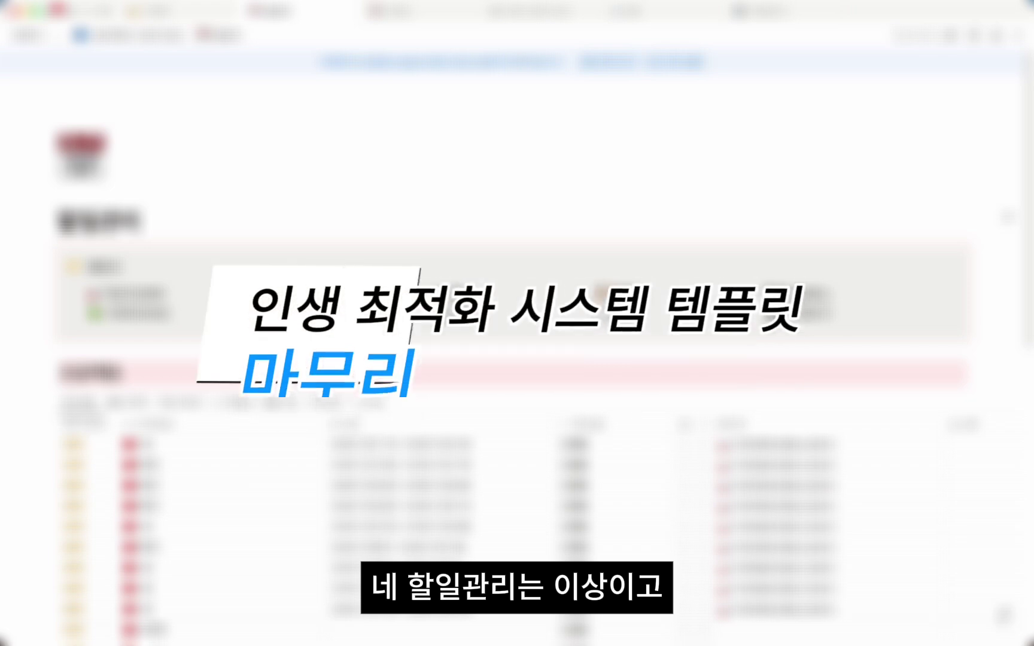
pyautogui.scroll(-2, 516, 323)
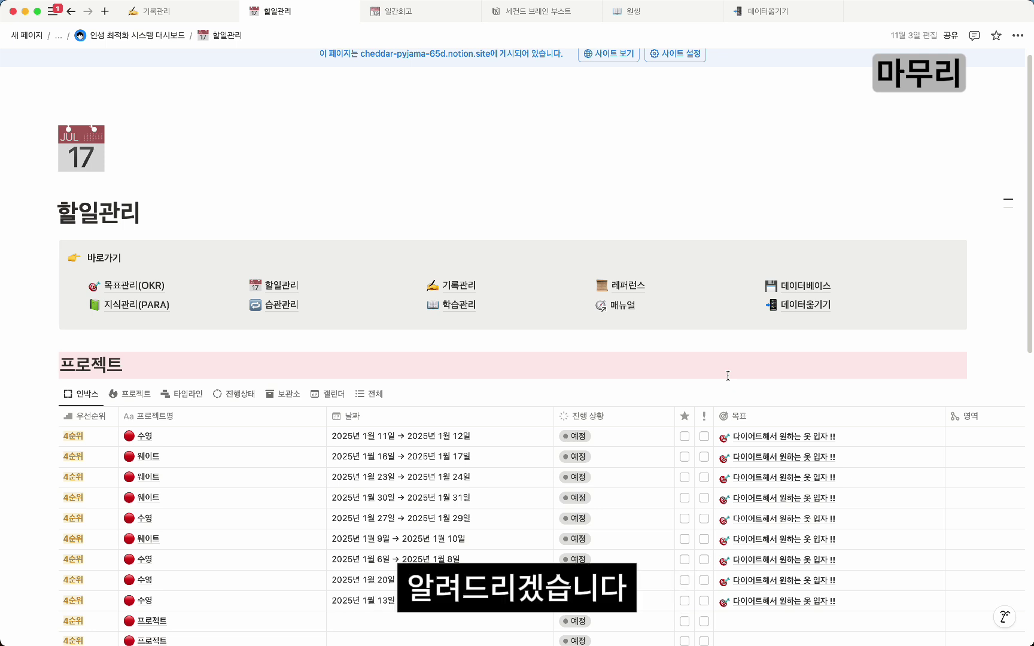
pyautogui.scroll(-5, 727, 375)
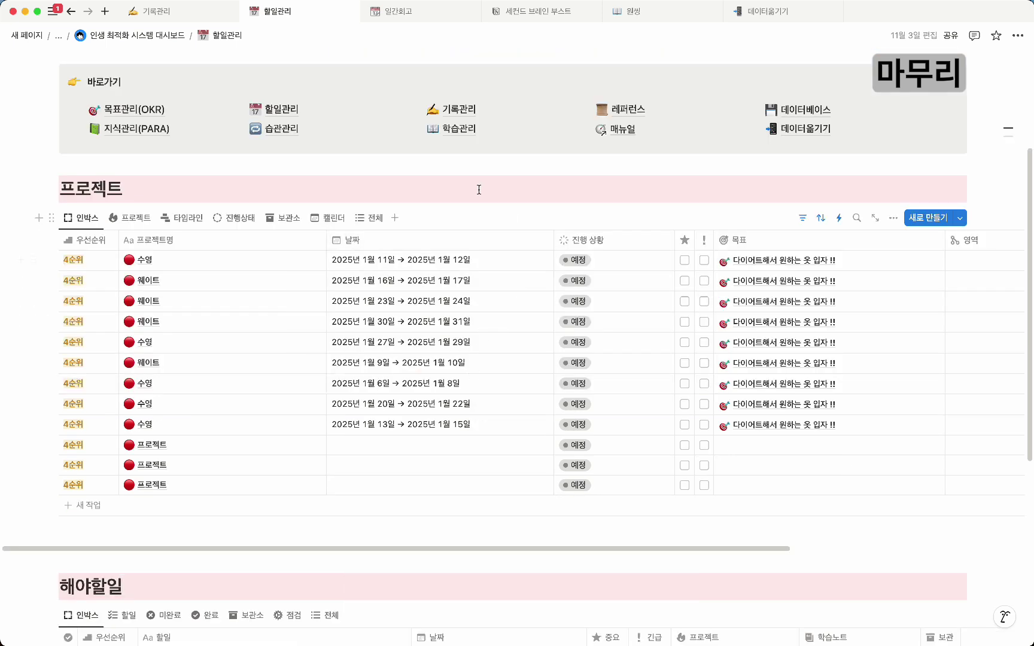